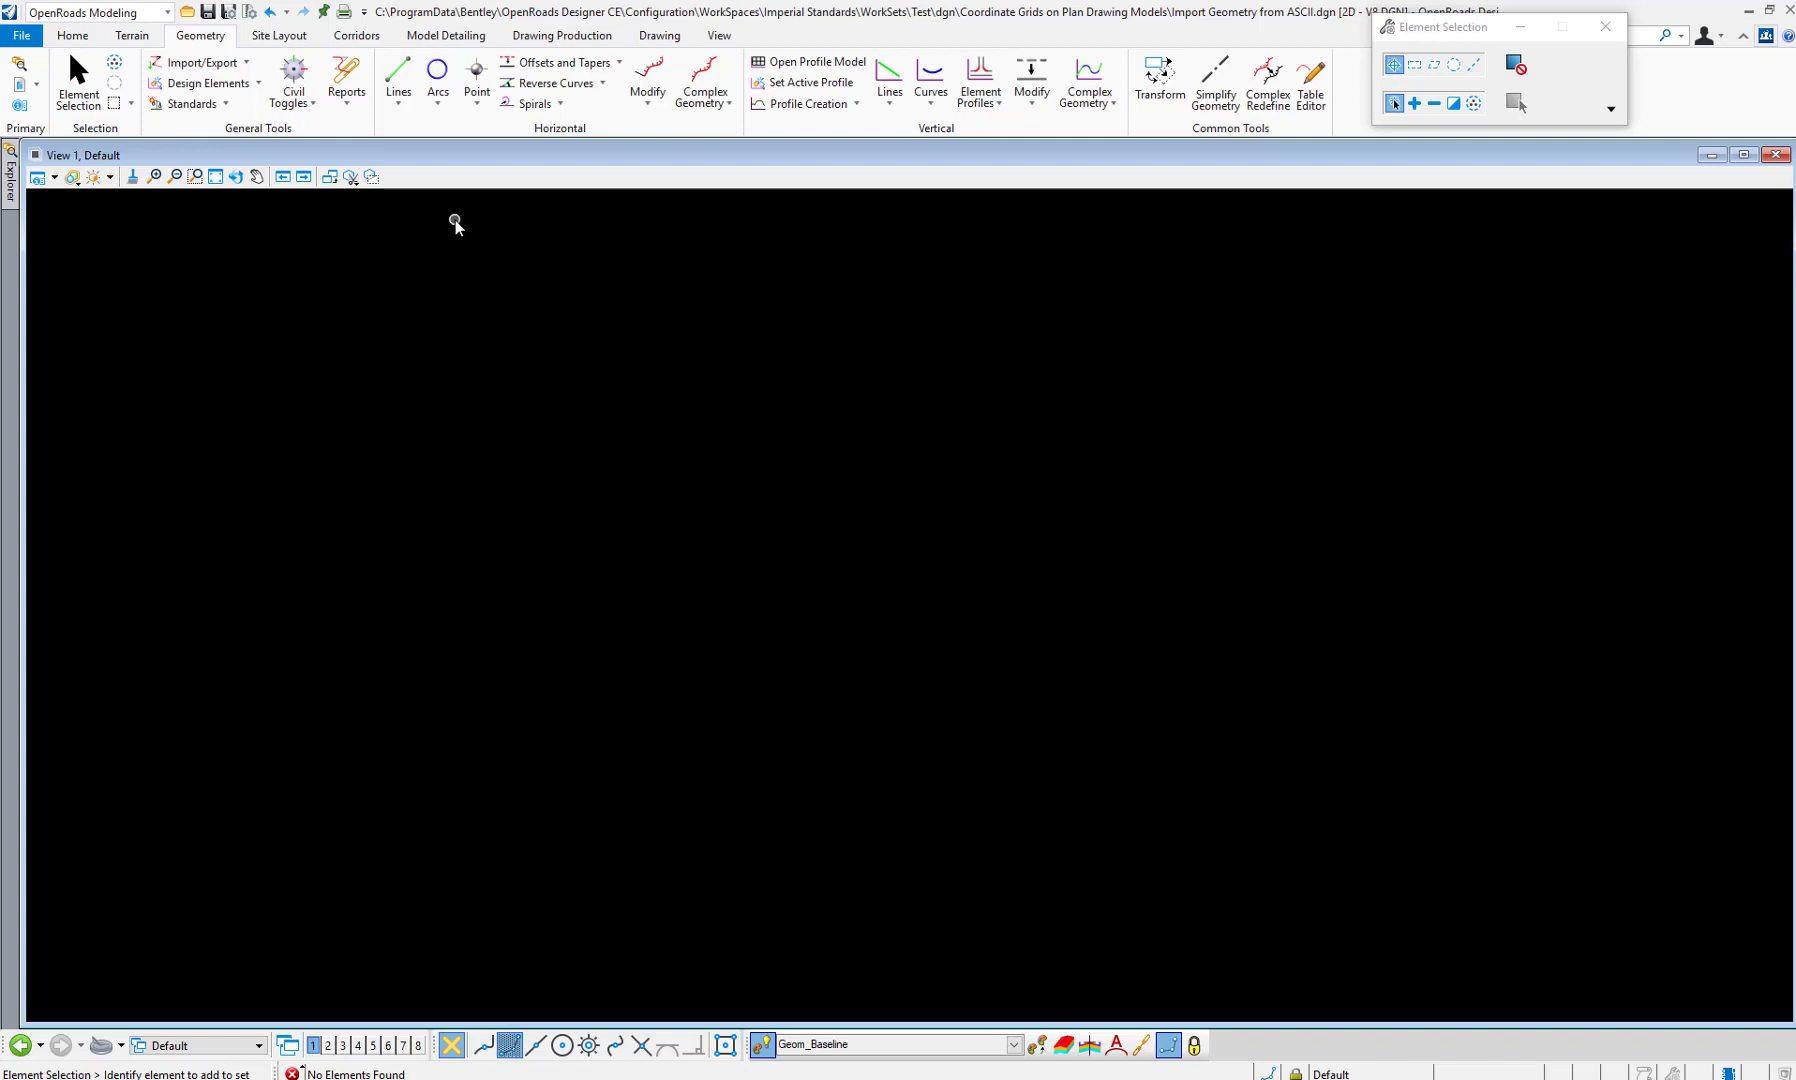
- Show the General Tools Import/Export geometry options, then dismiss the list
{"action": "left_click", "coordinate": [247, 67]}
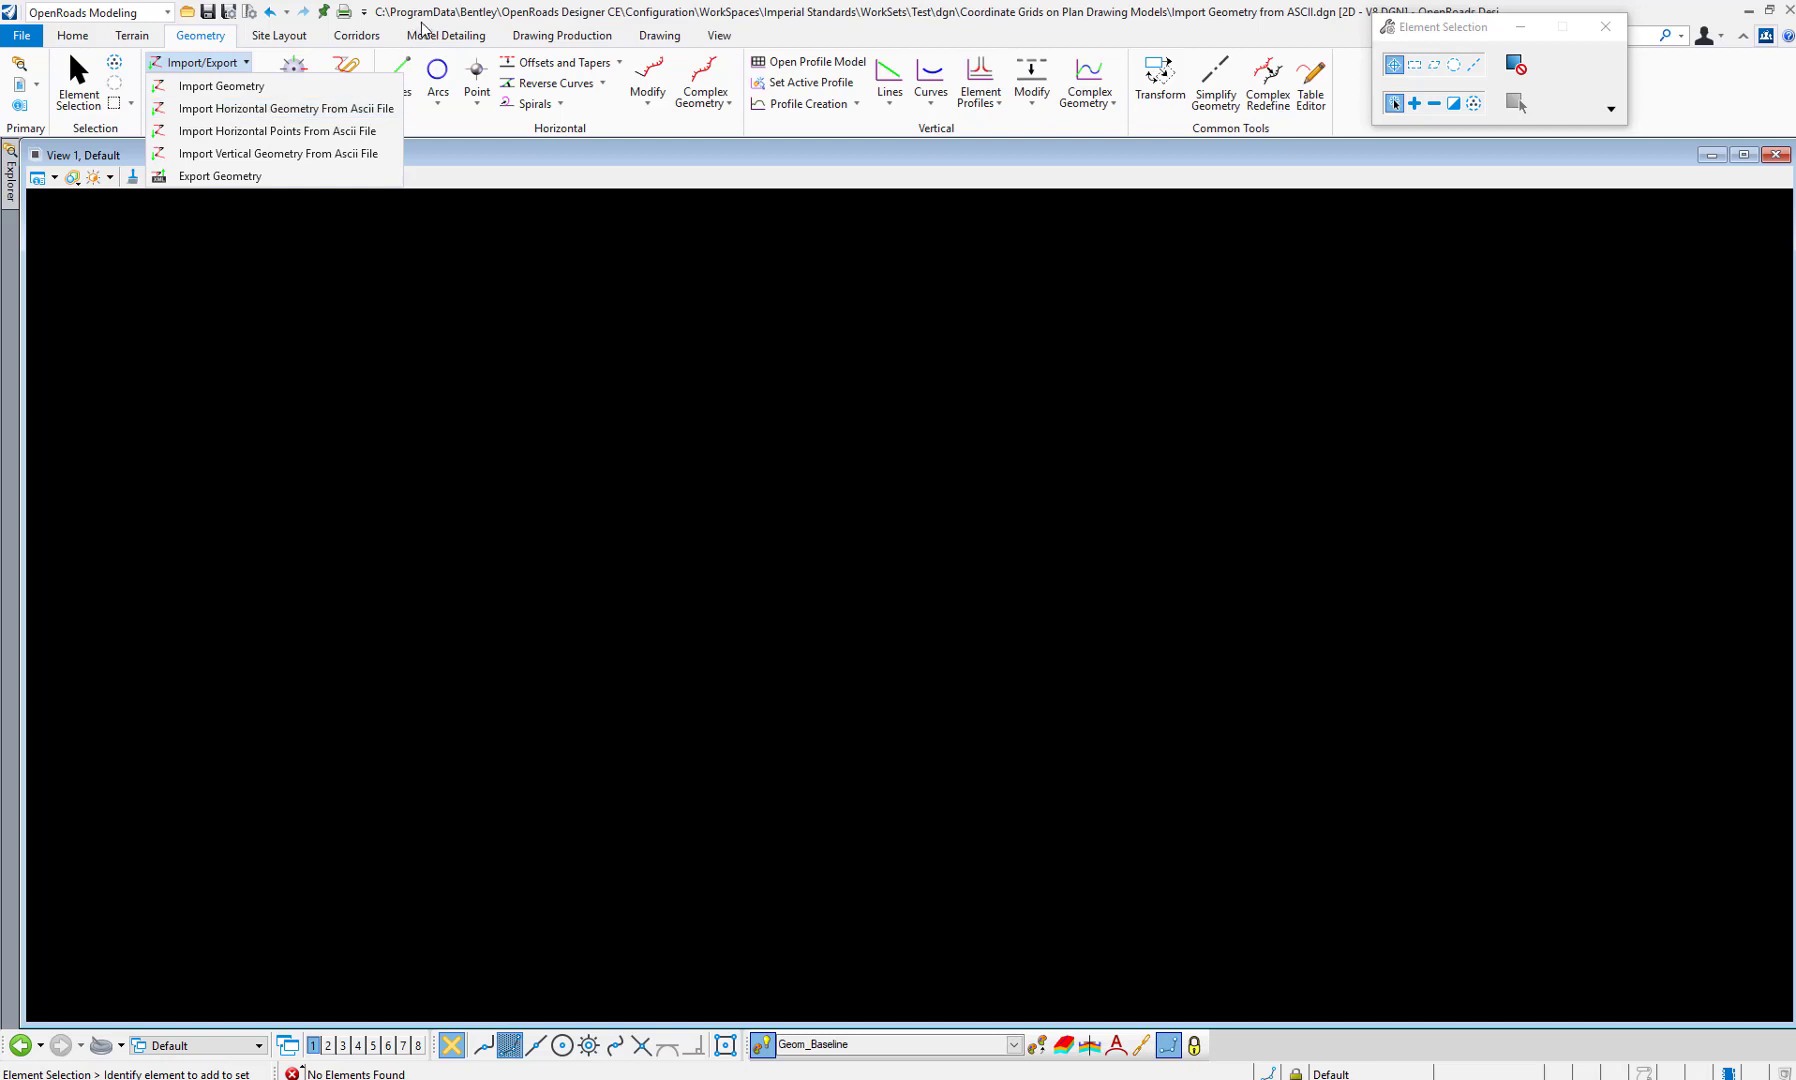
{"action": "key", "text": "Escape"}
- Import horizontal geometry from the ASCII file C:\Data\MEB ASCII.txt
{"action": "left_click", "coordinate": [247, 63]}
{"action": "left_click", "coordinate": [243, 115]}
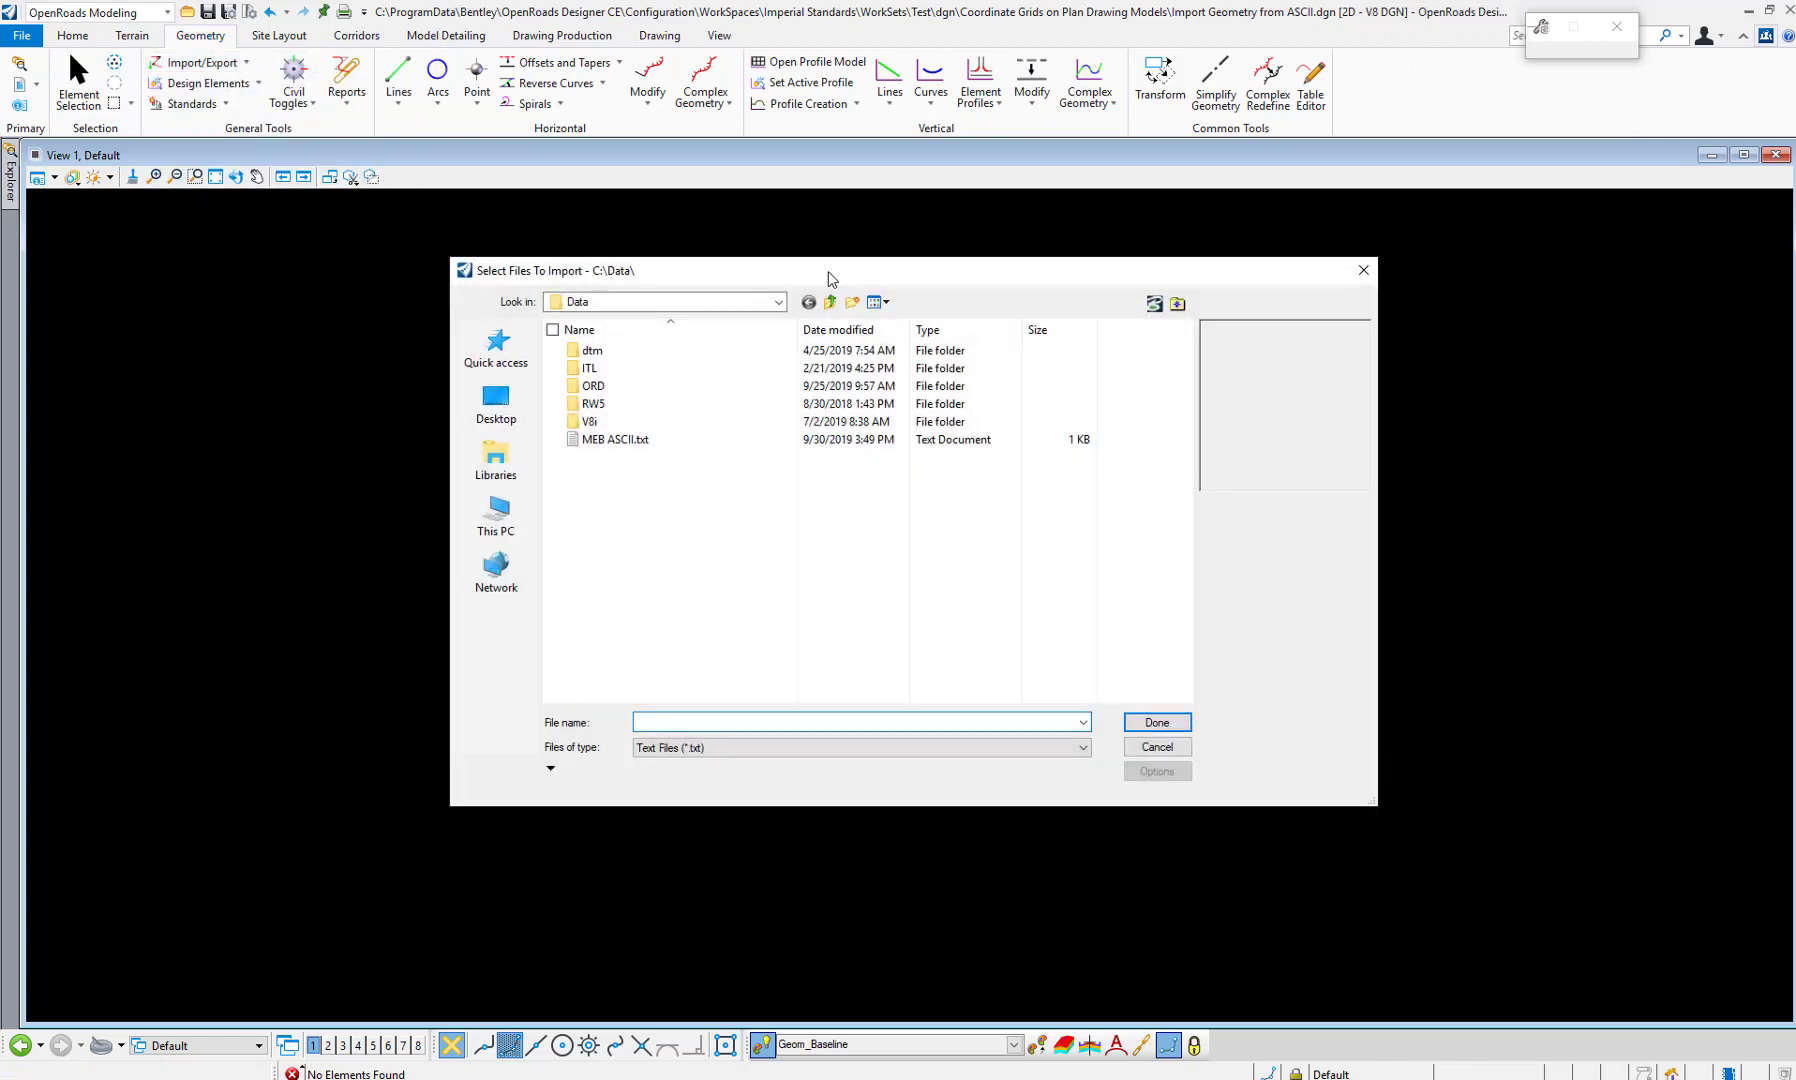
{"action": "left_click_drag", "start_coordinate": [829, 272], "coordinate": [595, 288]}
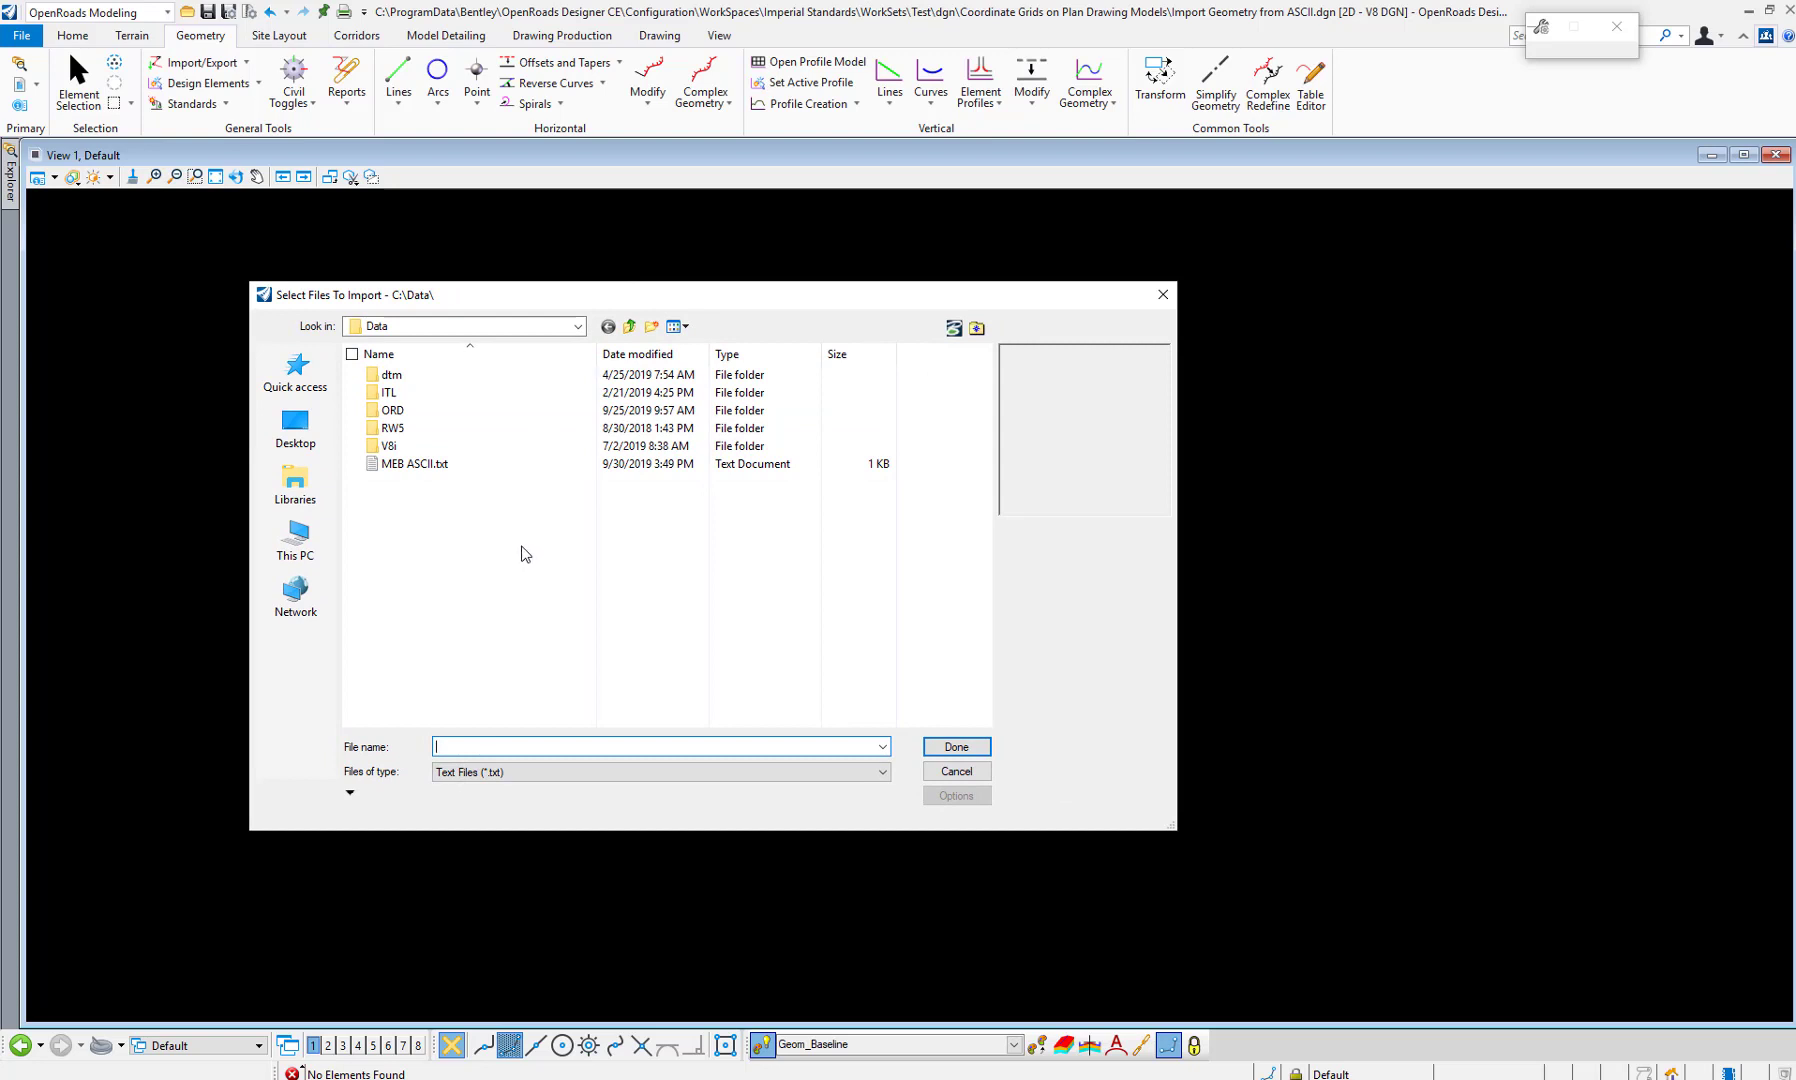
{"action": "left_click", "coordinate": [442, 466]}
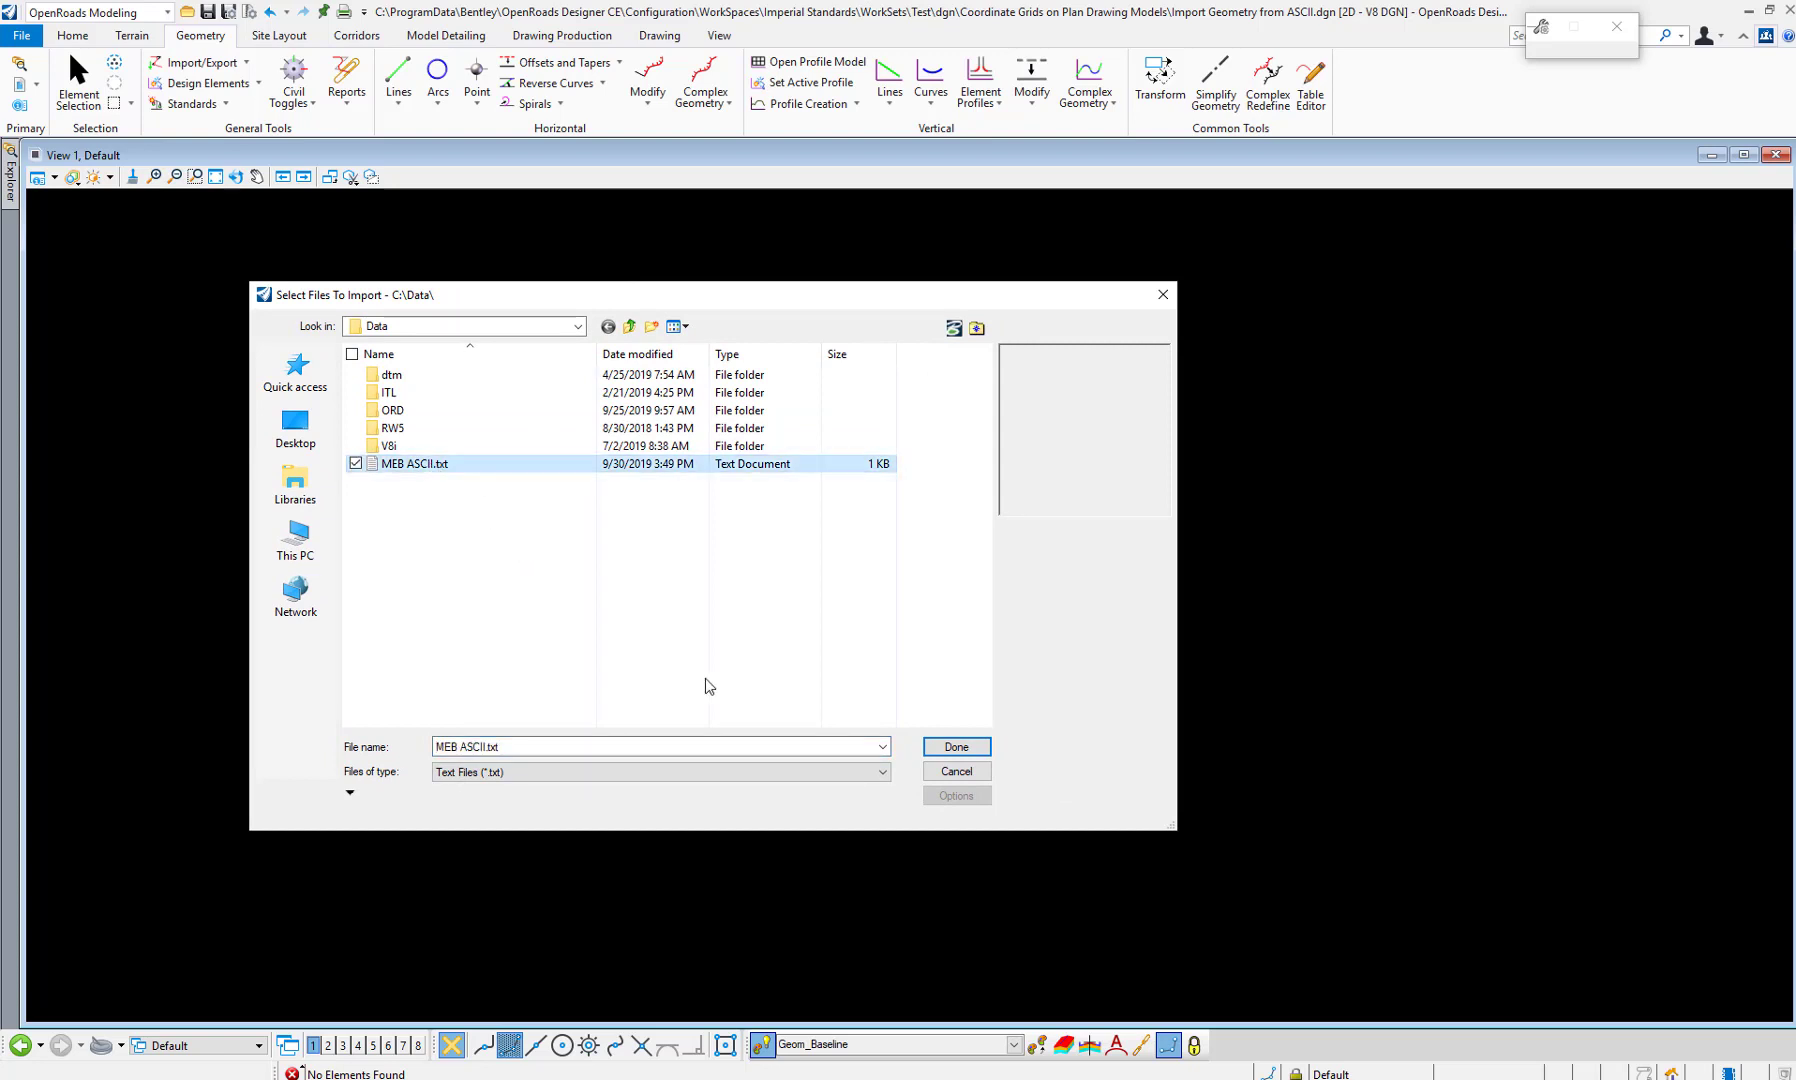
{"action": "left_click", "coordinate": [929, 748]}
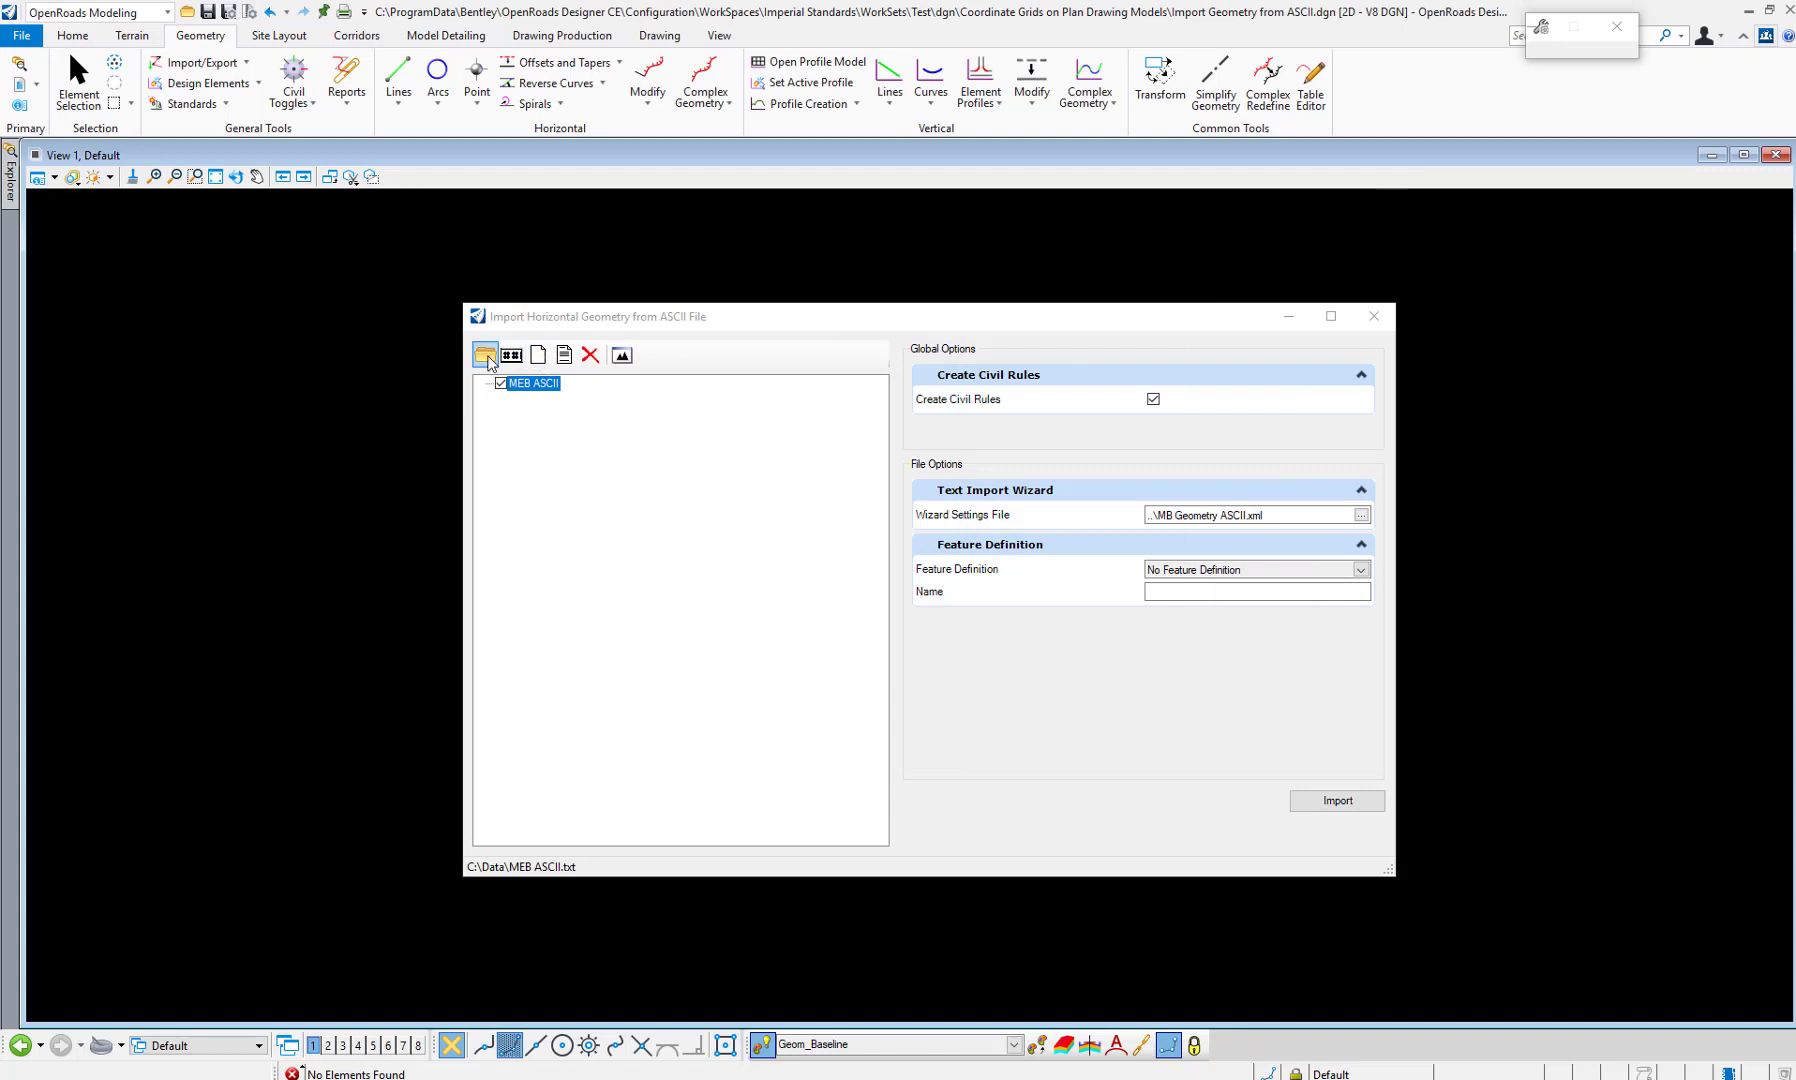
- Create a new text import settings file that starts at line 2, skipping the header
{"action": "left_click", "coordinate": [537, 358]}
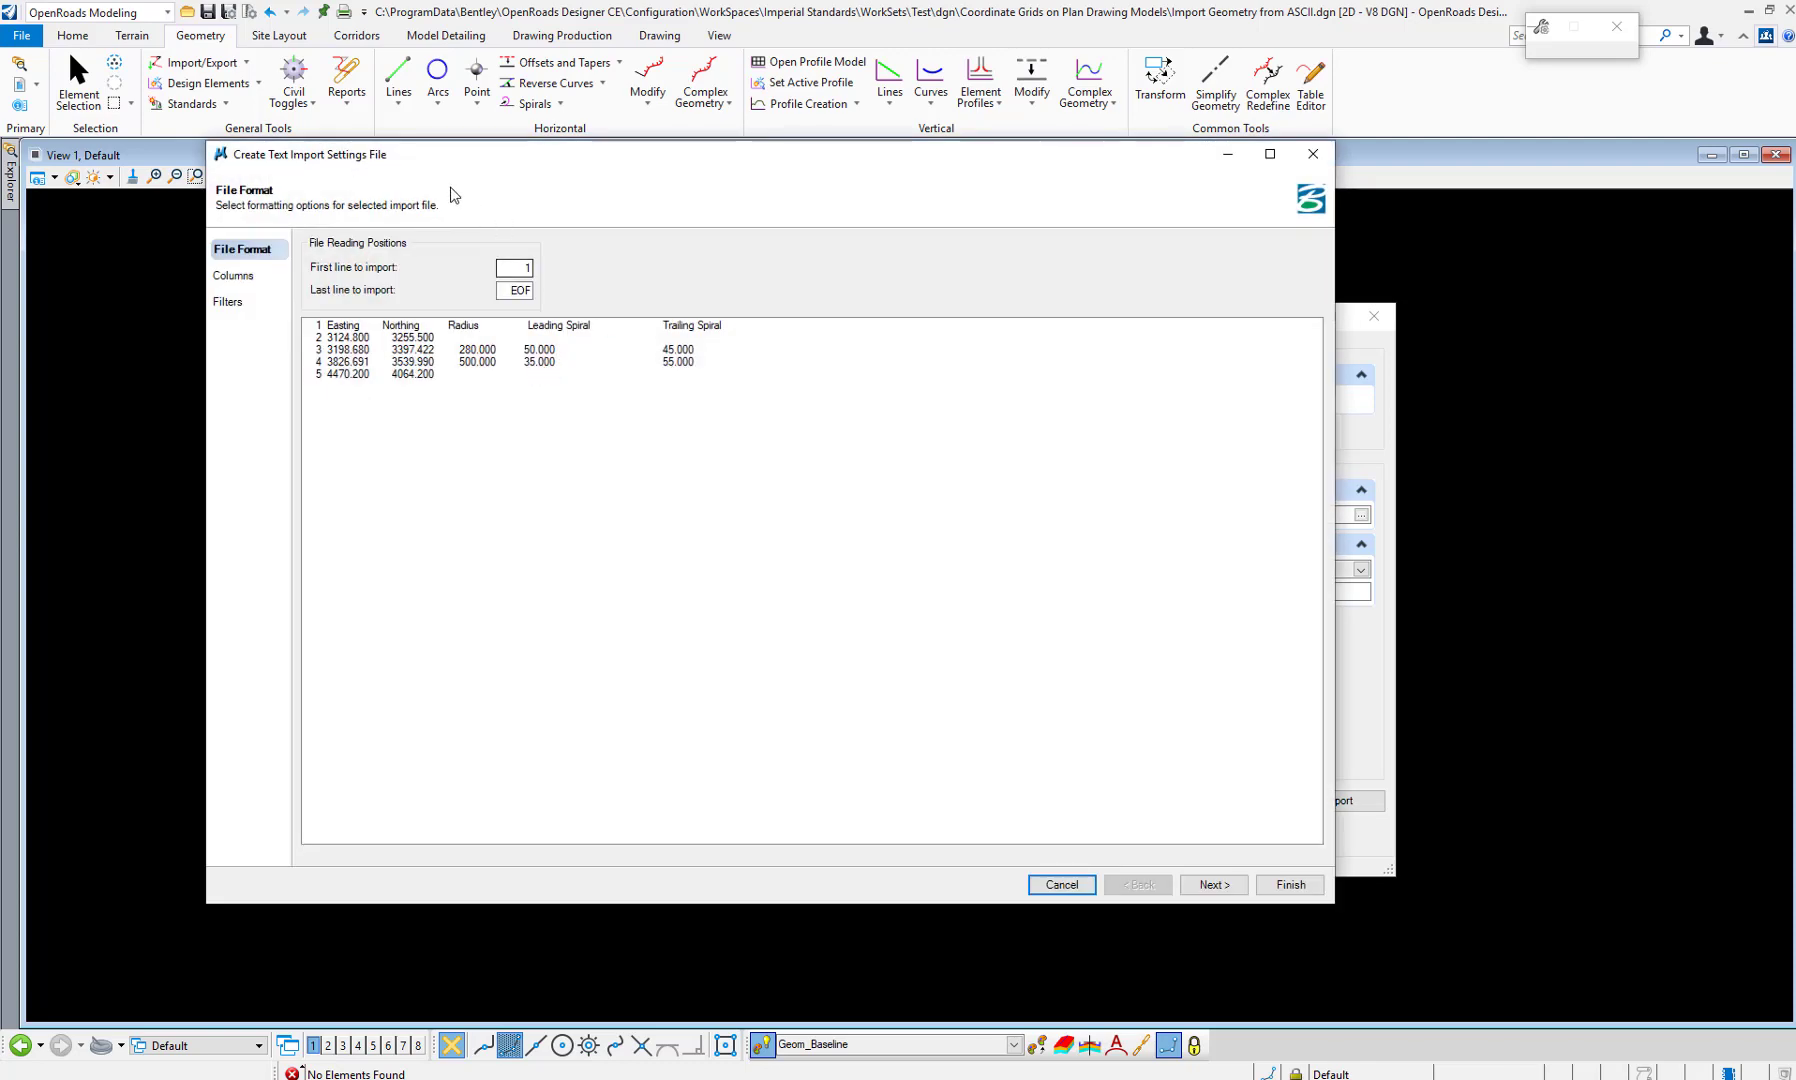
{"action": "mouse_move", "coordinate": [441, 166]}
{"action": "left_mouse_down"}
{"action": "mouse_move", "coordinate": [650, 264]}
{"action": "mouse_move", "coordinate": [536, 252]}
{"action": "left_mouse_up"}
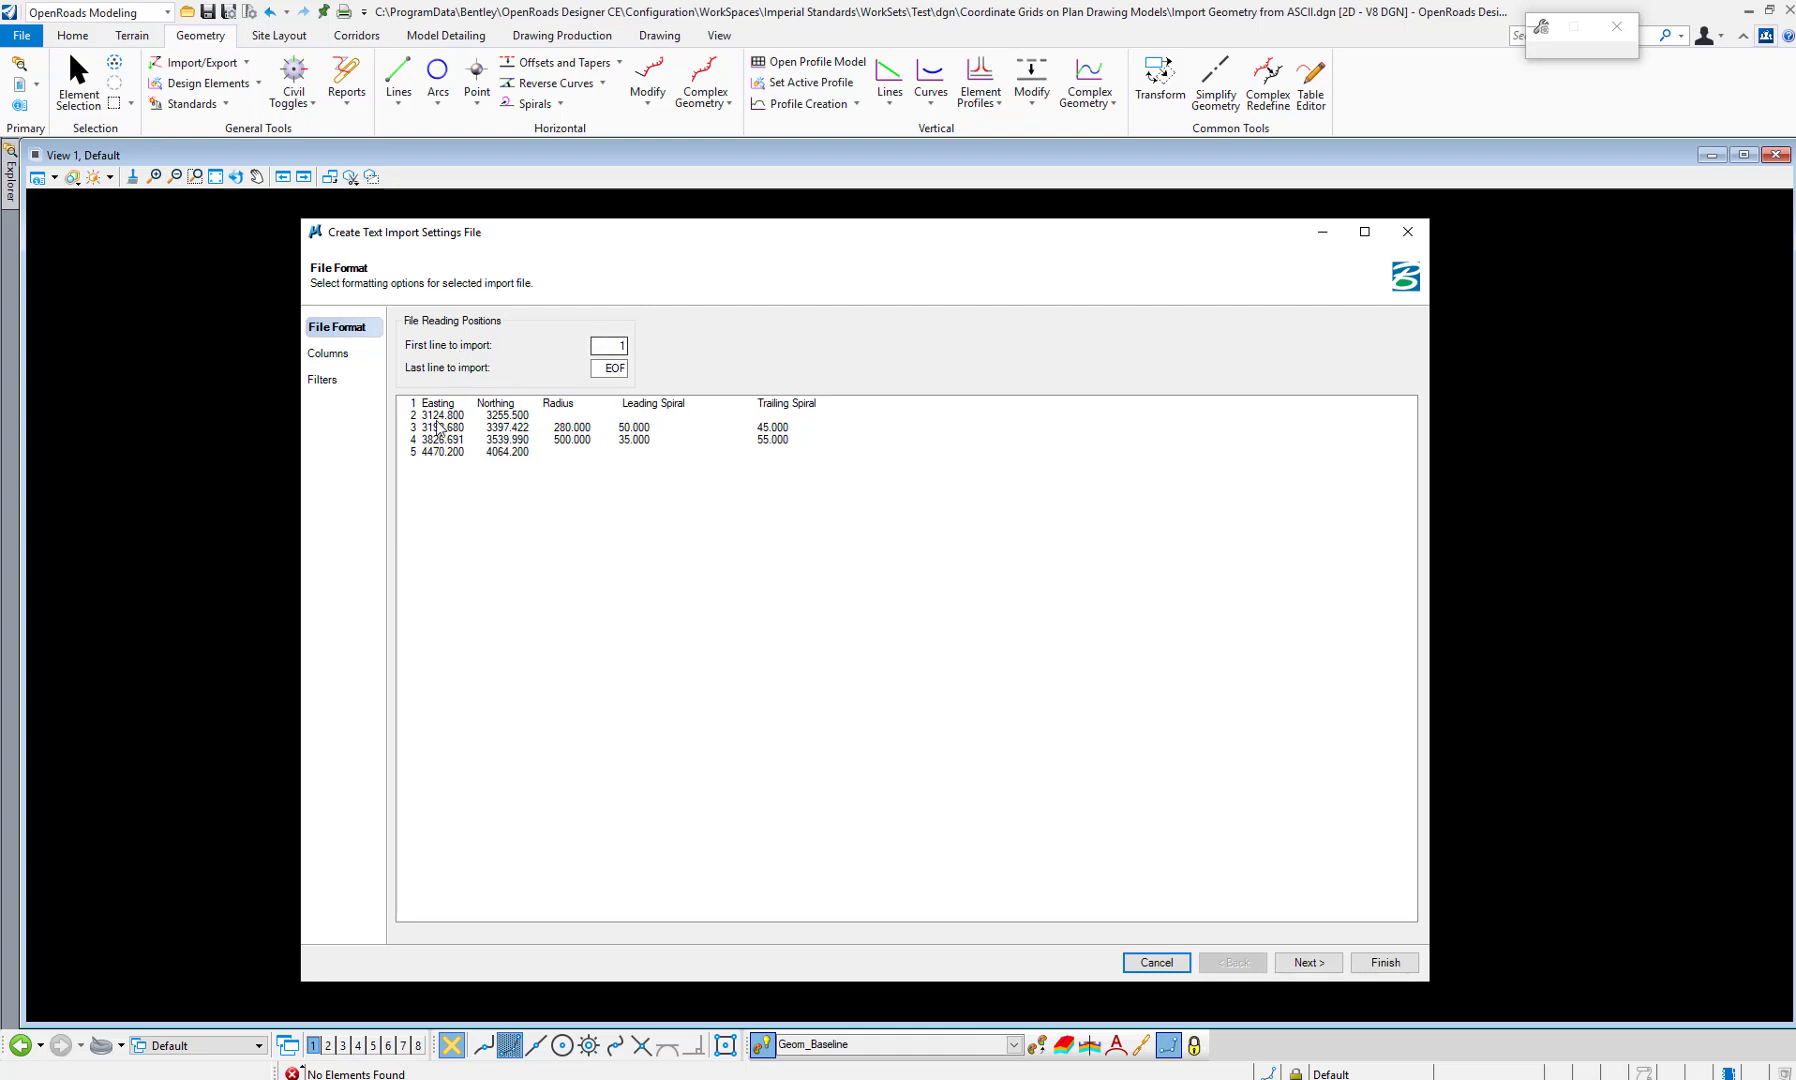
{"action": "double_click", "coordinate": [622, 345]}
{"action": "type", "text": "2"}
{"action": "left_click", "coordinate": [456, 461]}
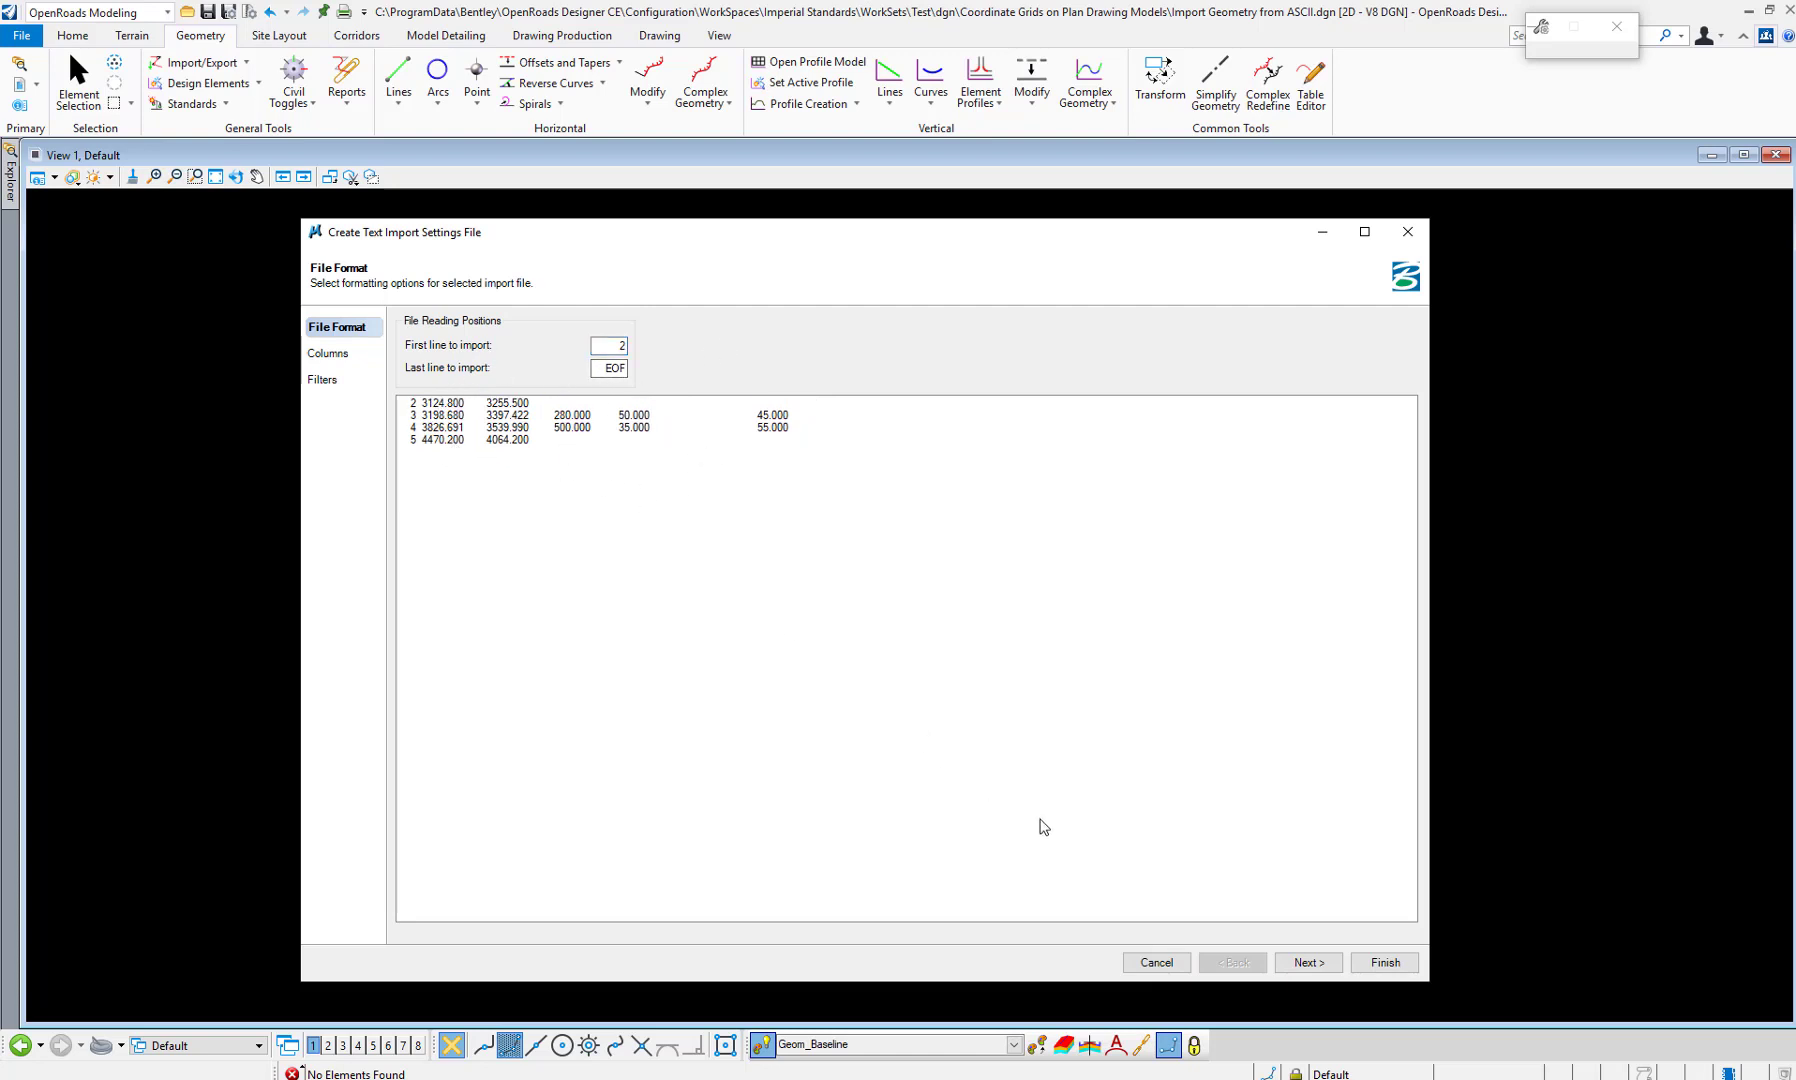
{"action": "left_click", "coordinate": [1312, 958]}
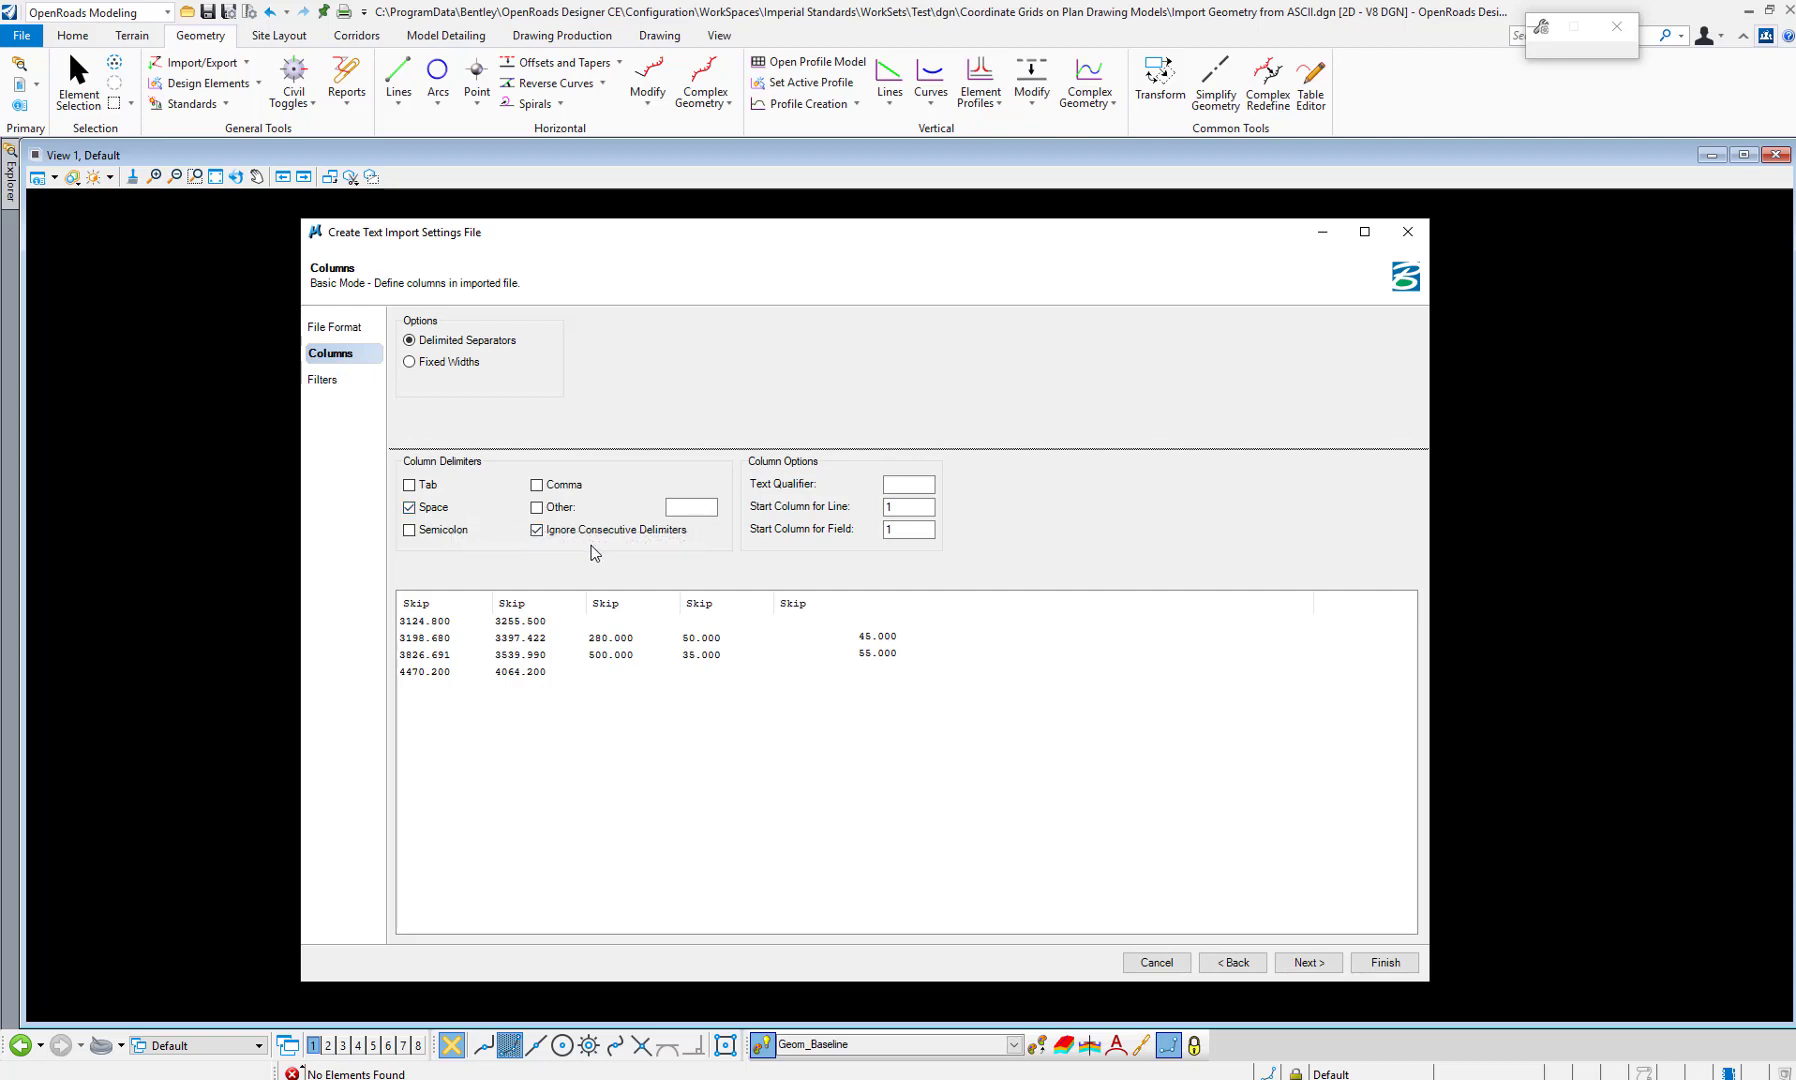
- Assign the five columns as Easting, Northing, Radius, First Spiral Length and Second Spiral Length
{"action": "left_click", "coordinate": [474, 605]}
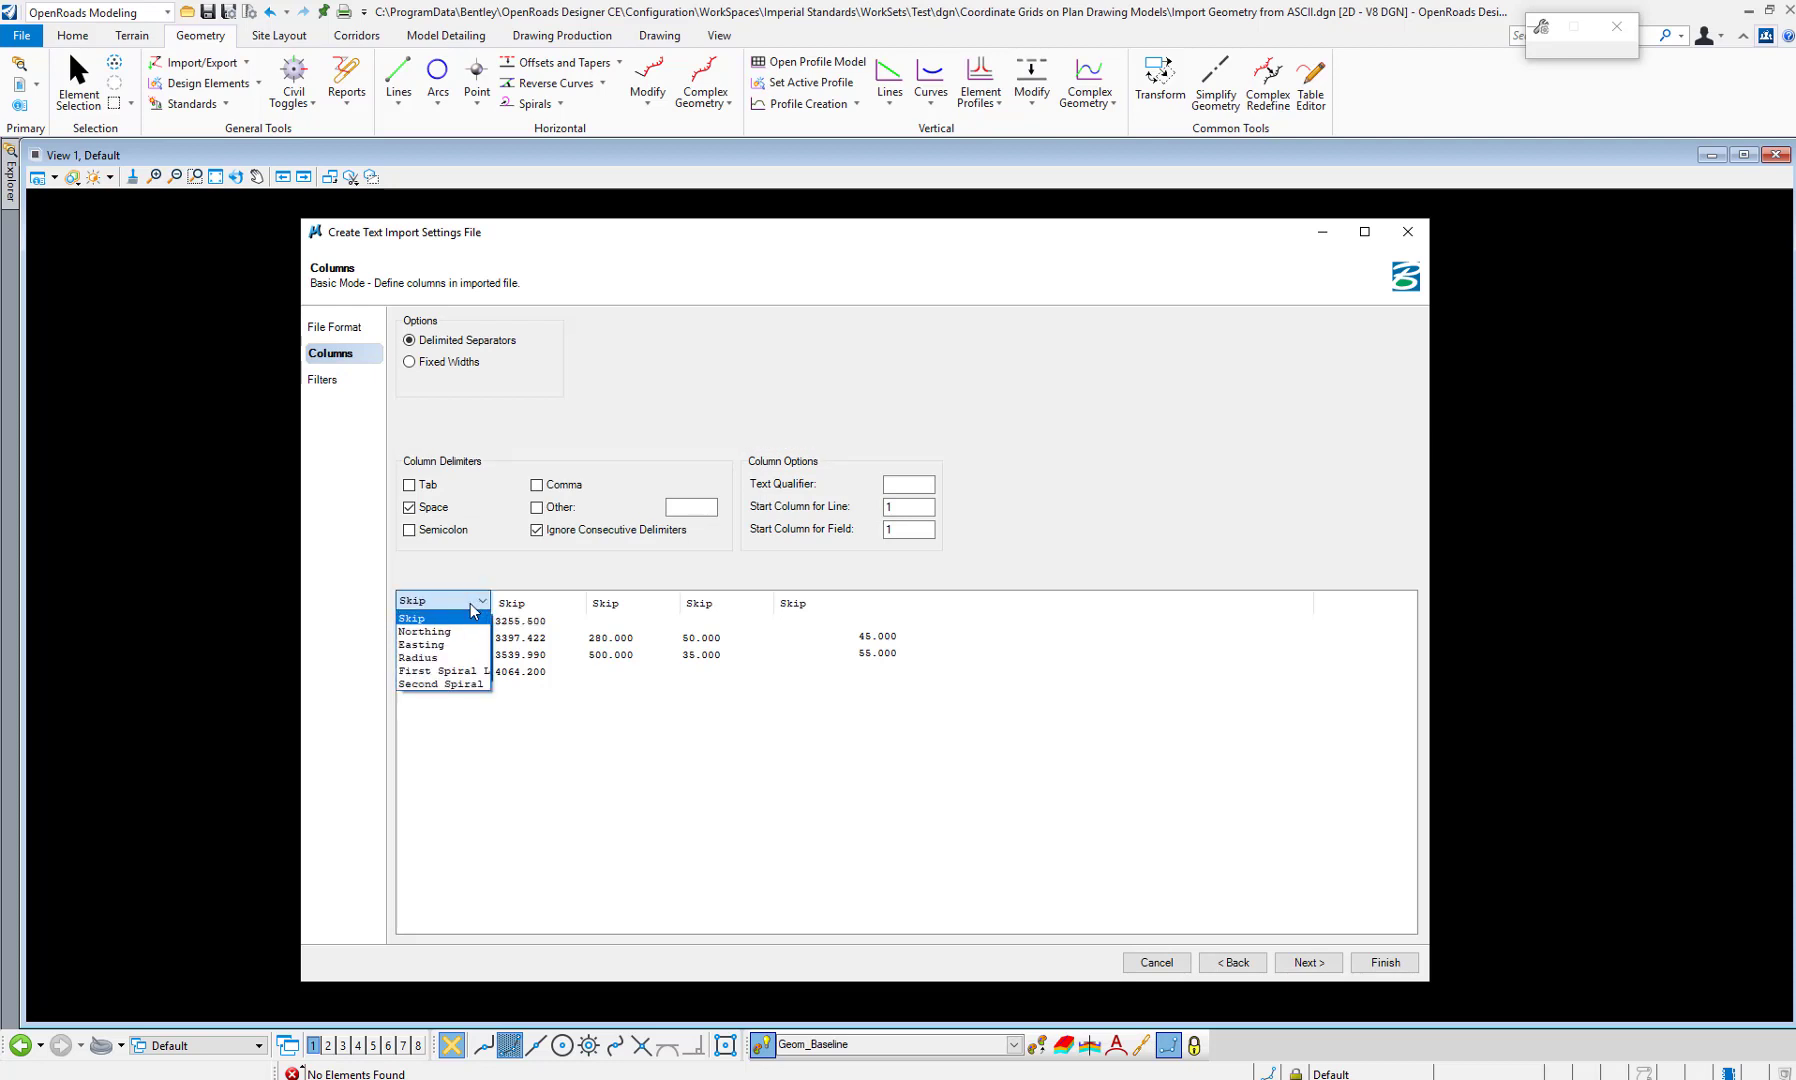
{"action": "left_click", "coordinate": [441, 645]}
{"action": "left_click", "coordinate": [529, 603]}
{"action": "left_click", "coordinate": [525, 634]}
{"action": "left_click", "coordinate": [636, 600]}
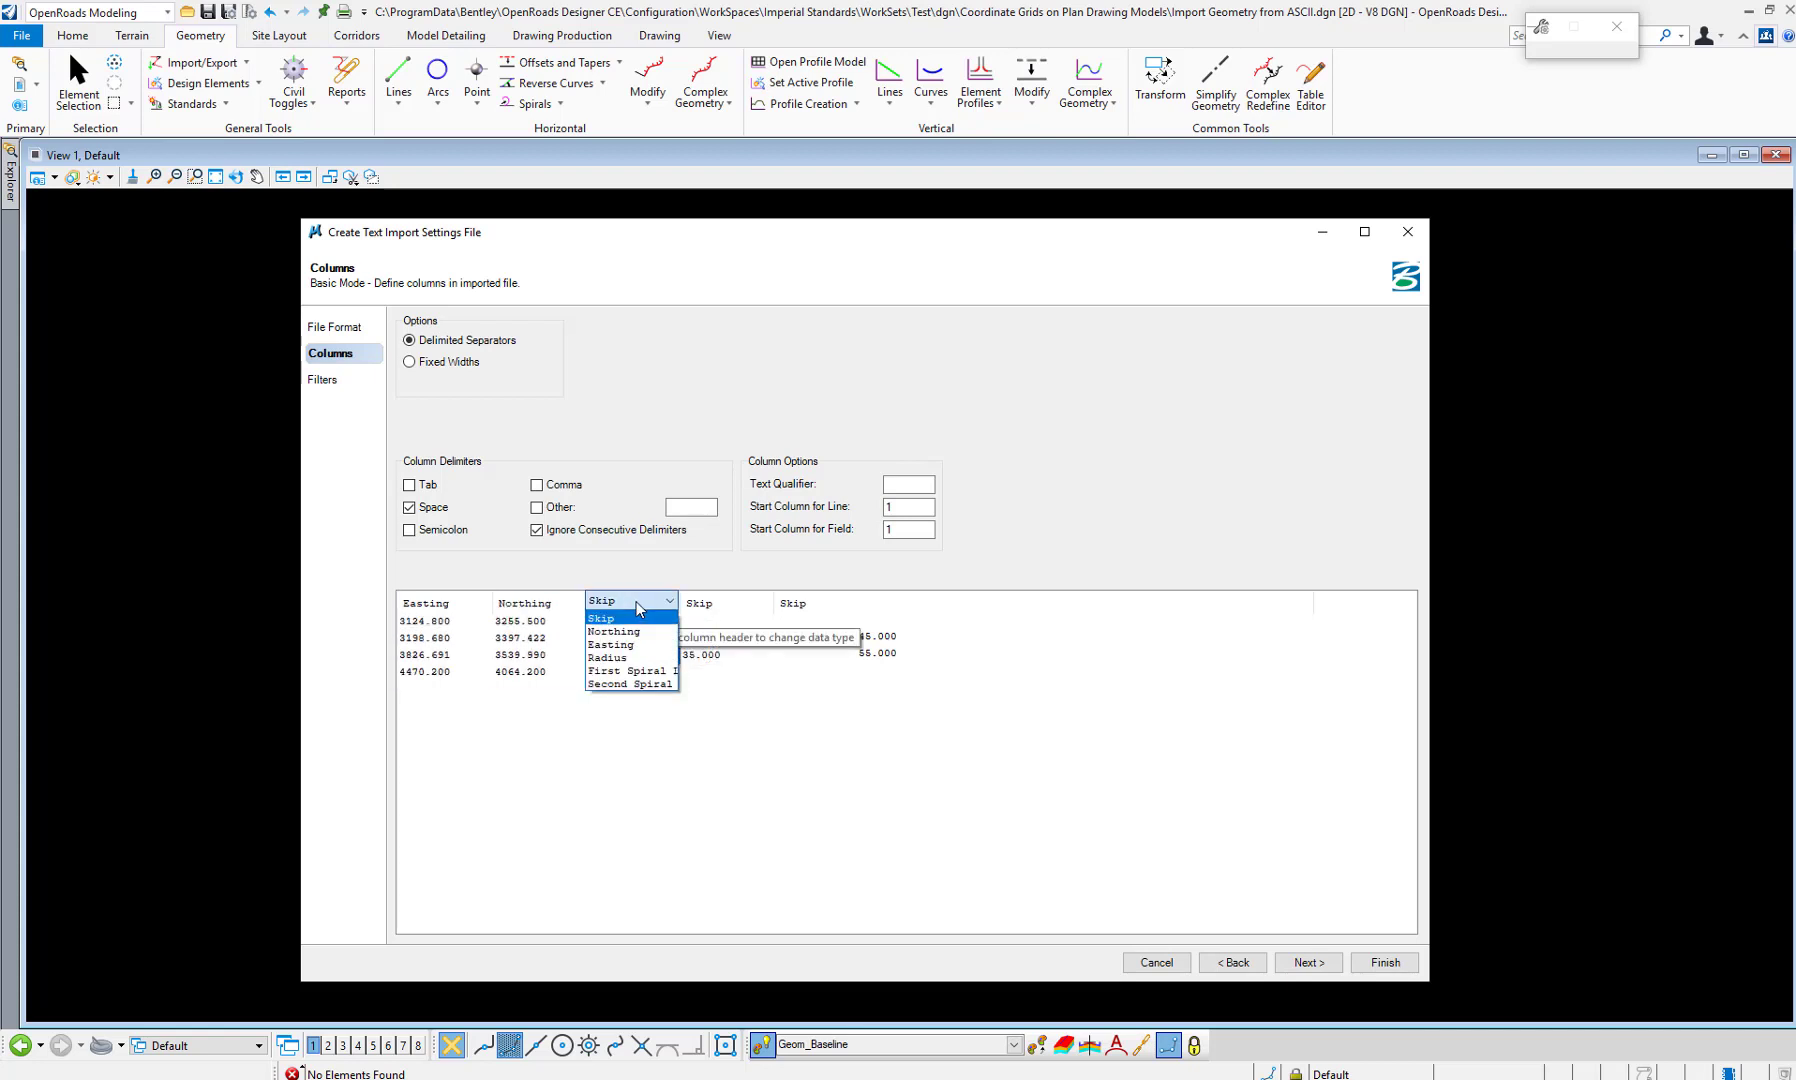
{"action": "left_click", "coordinate": [617, 656]}
{"action": "left_click", "coordinate": [713, 603]}
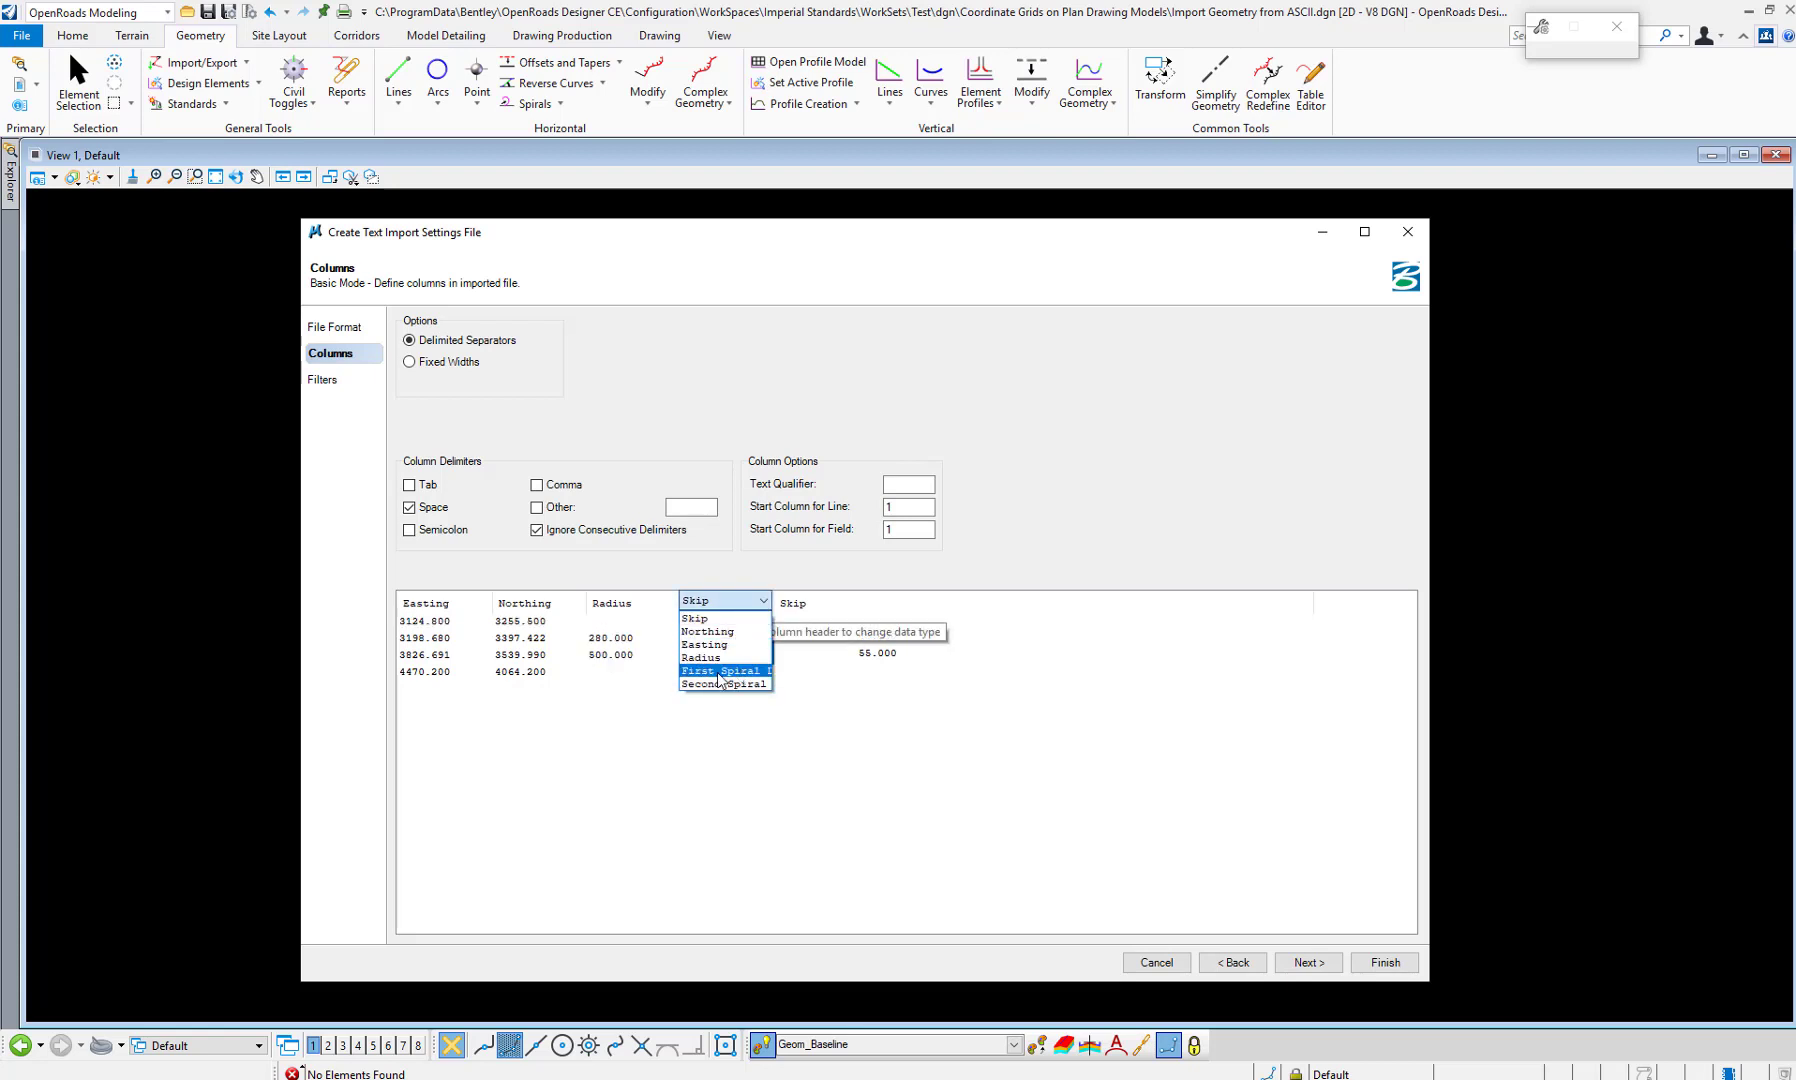
{"action": "left_click", "coordinate": [716, 672]}
{"action": "left_click", "coordinate": [842, 602]}
{"action": "left_click", "coordinate": [859, 684]}
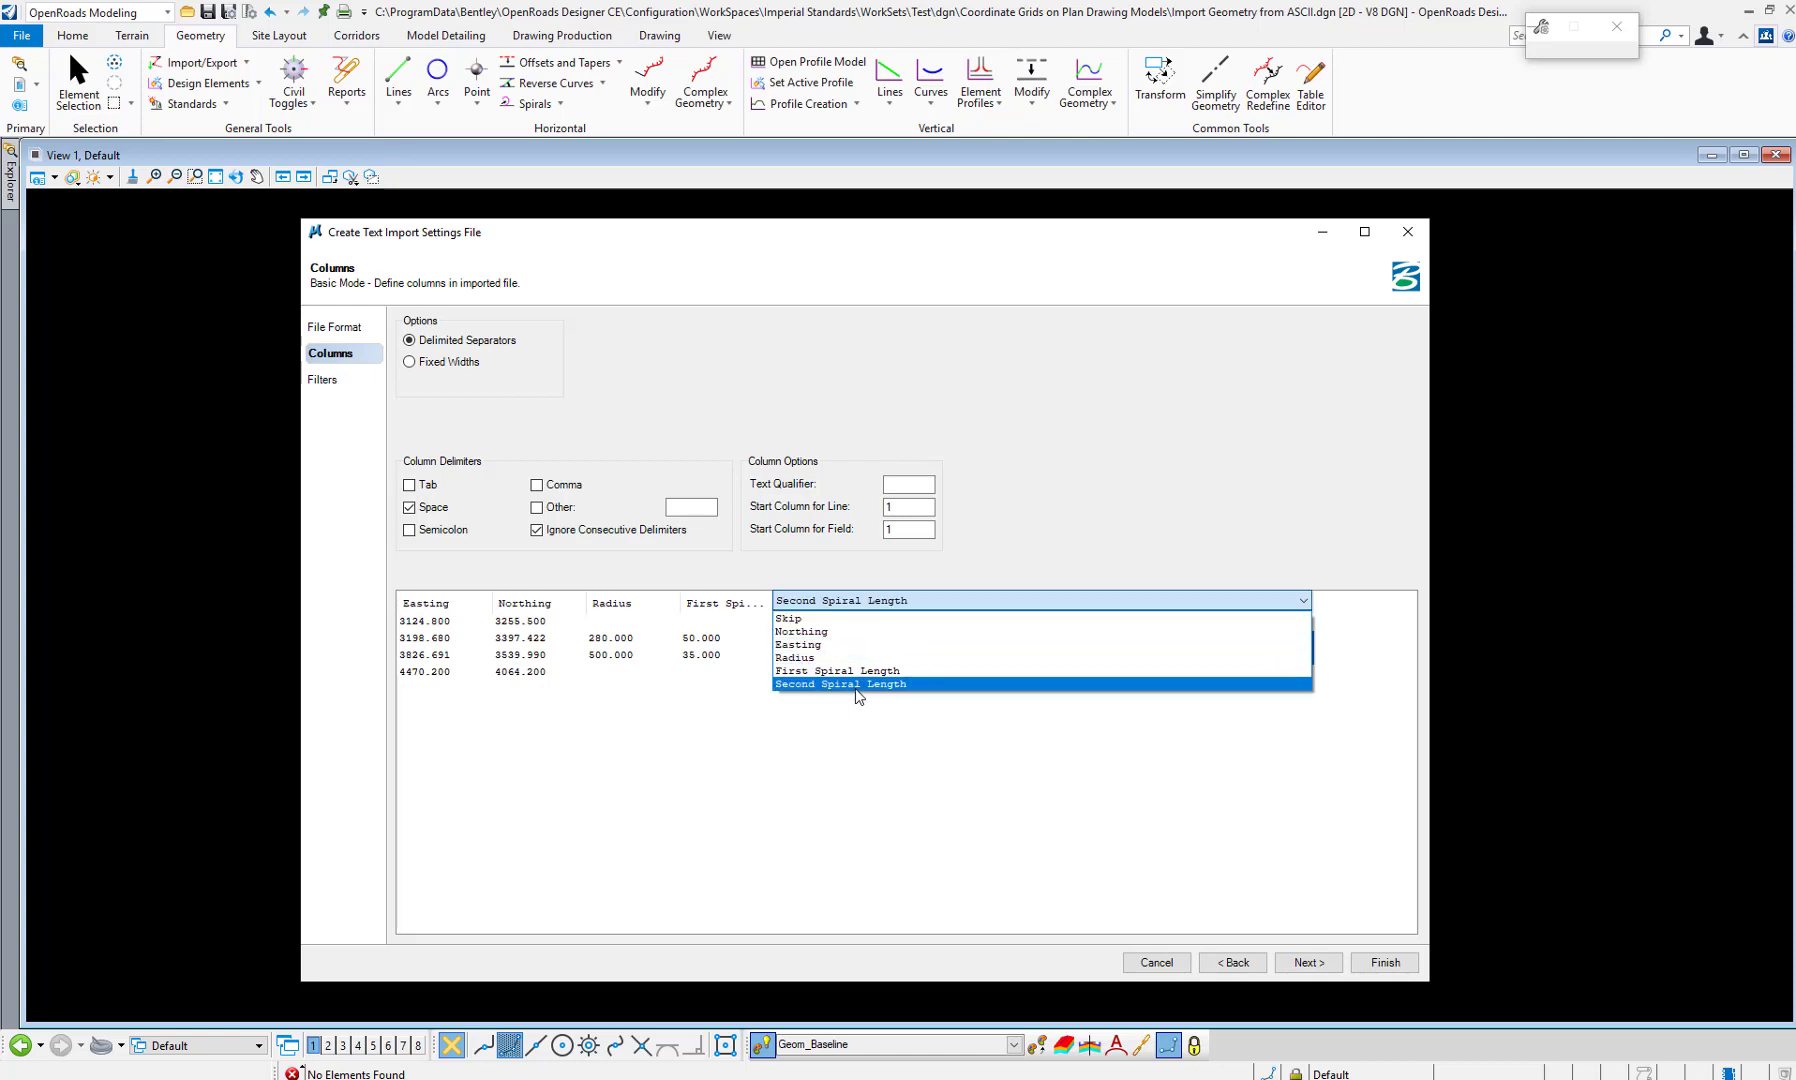
- Advance the import wizard to the Filters page
{"action": "left_click", "coordinate": [1306, 962]}
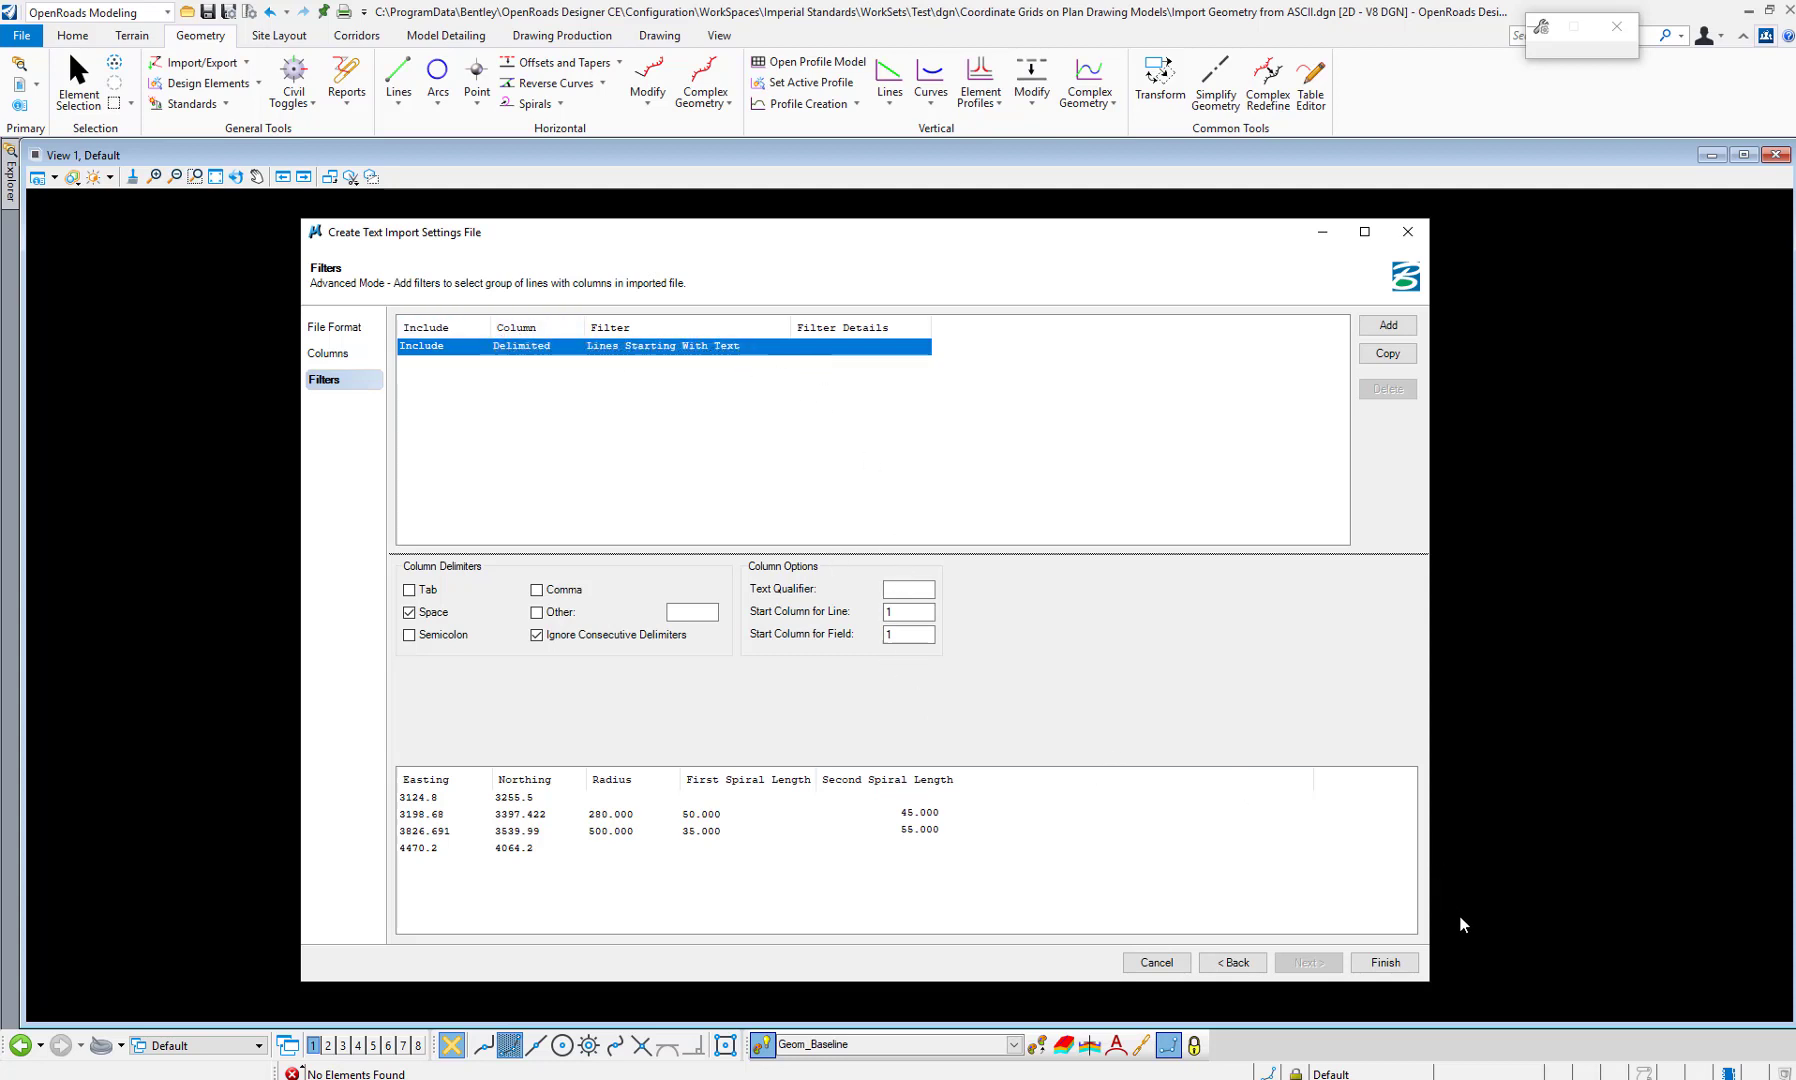
- Finish the wizard and save its settings file as MEB ASCII.xml
{"action": "left_click", "coordinate": [1382, 964]}
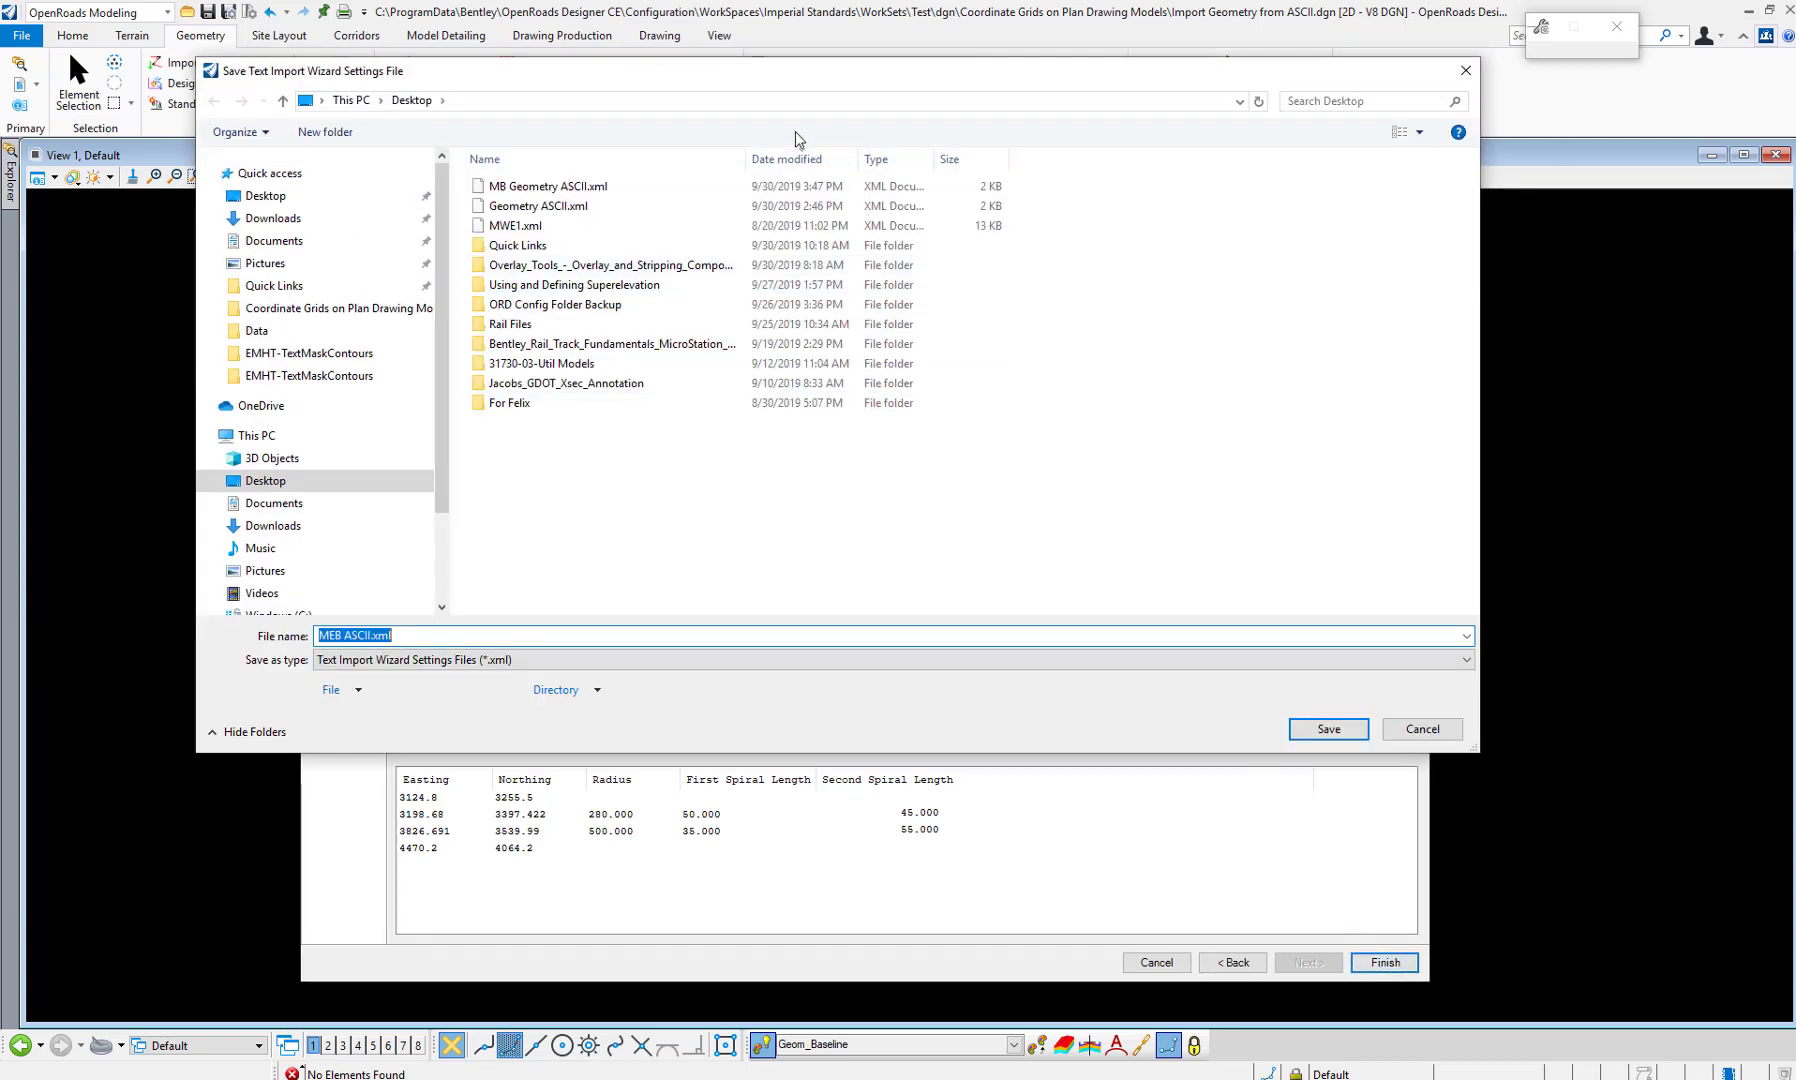
{"action": "mouse_move", "coordinate": [768, 74]}
{"action": "left_mouse_down"}
{"action": "mouse_move", "coordinate": [838, 182]}
{"action": "mouse_move", "coordinate": [821, 202]}
{"action": "left_mouse_up"}
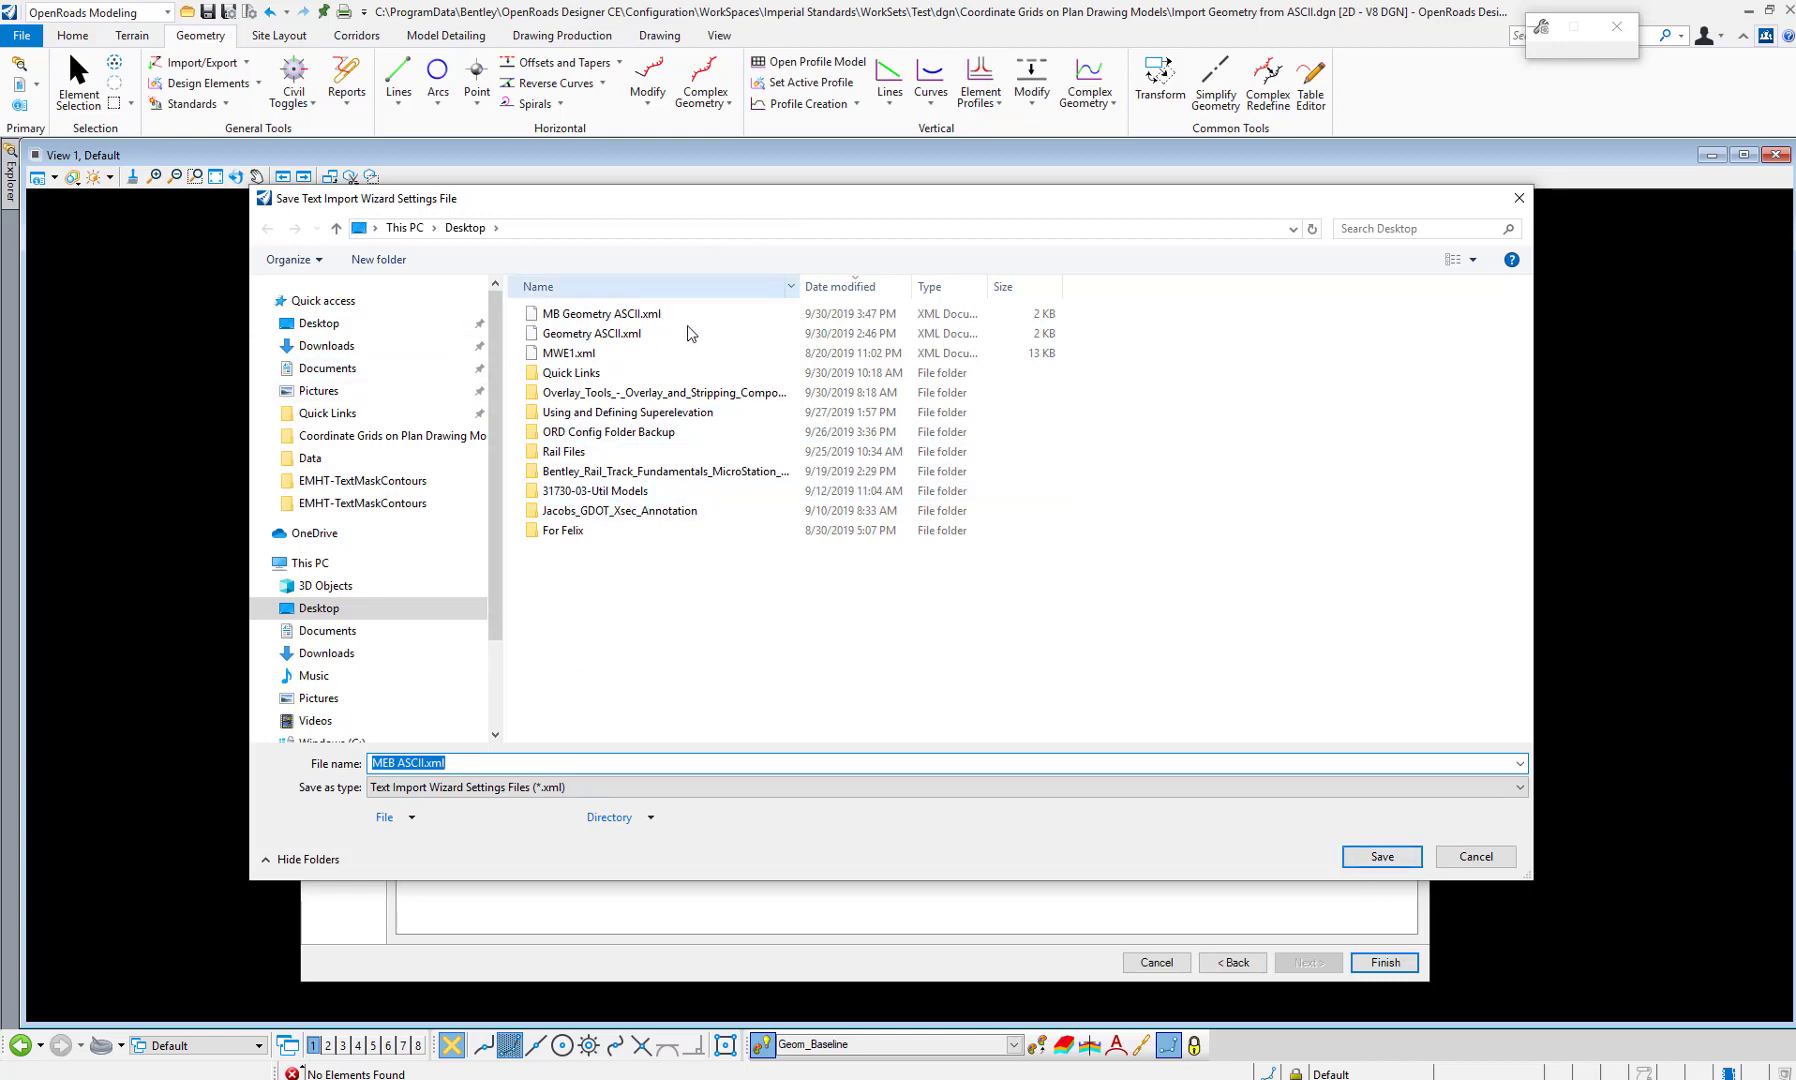
{"action": "left_click", "coordinate": [1382, 856]}
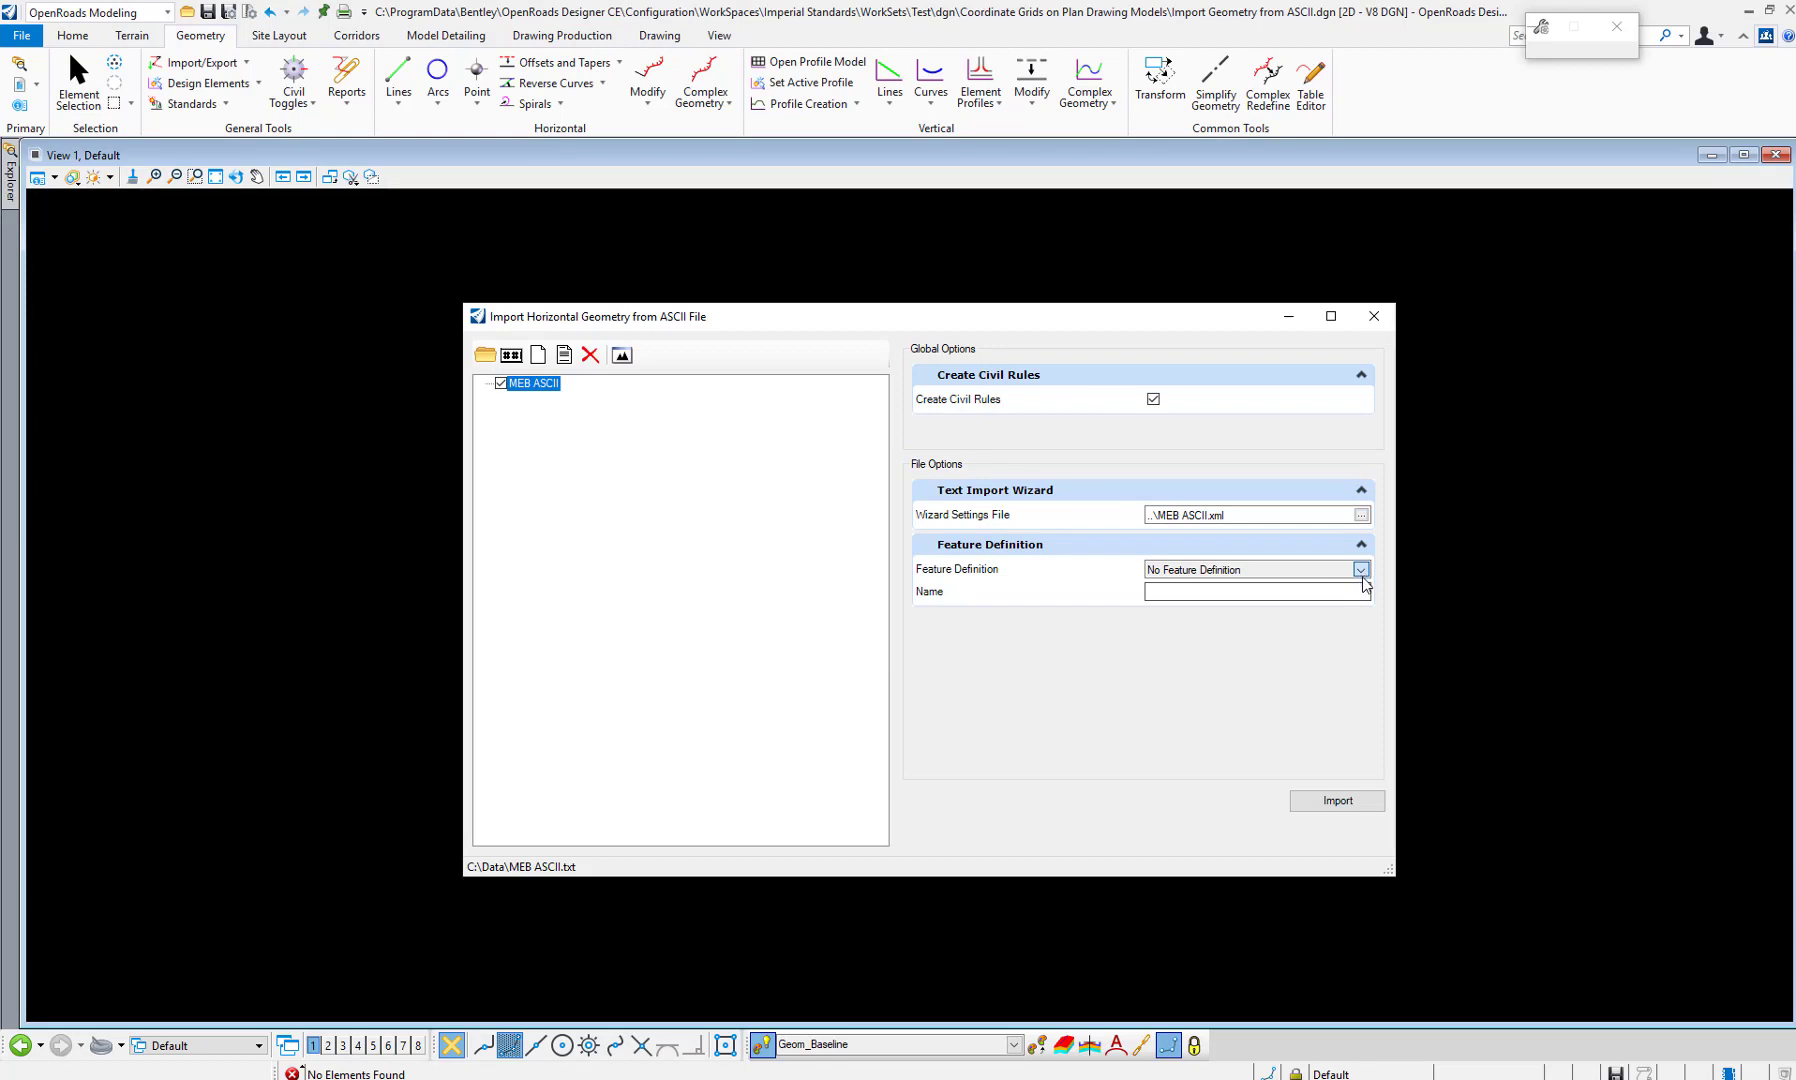
- Import the geometry as alignment 'Baseline Rd' with the Alignment > Geom_Baseline feature definition
{"action": "left_click", "coordinate": [1361, 571]}
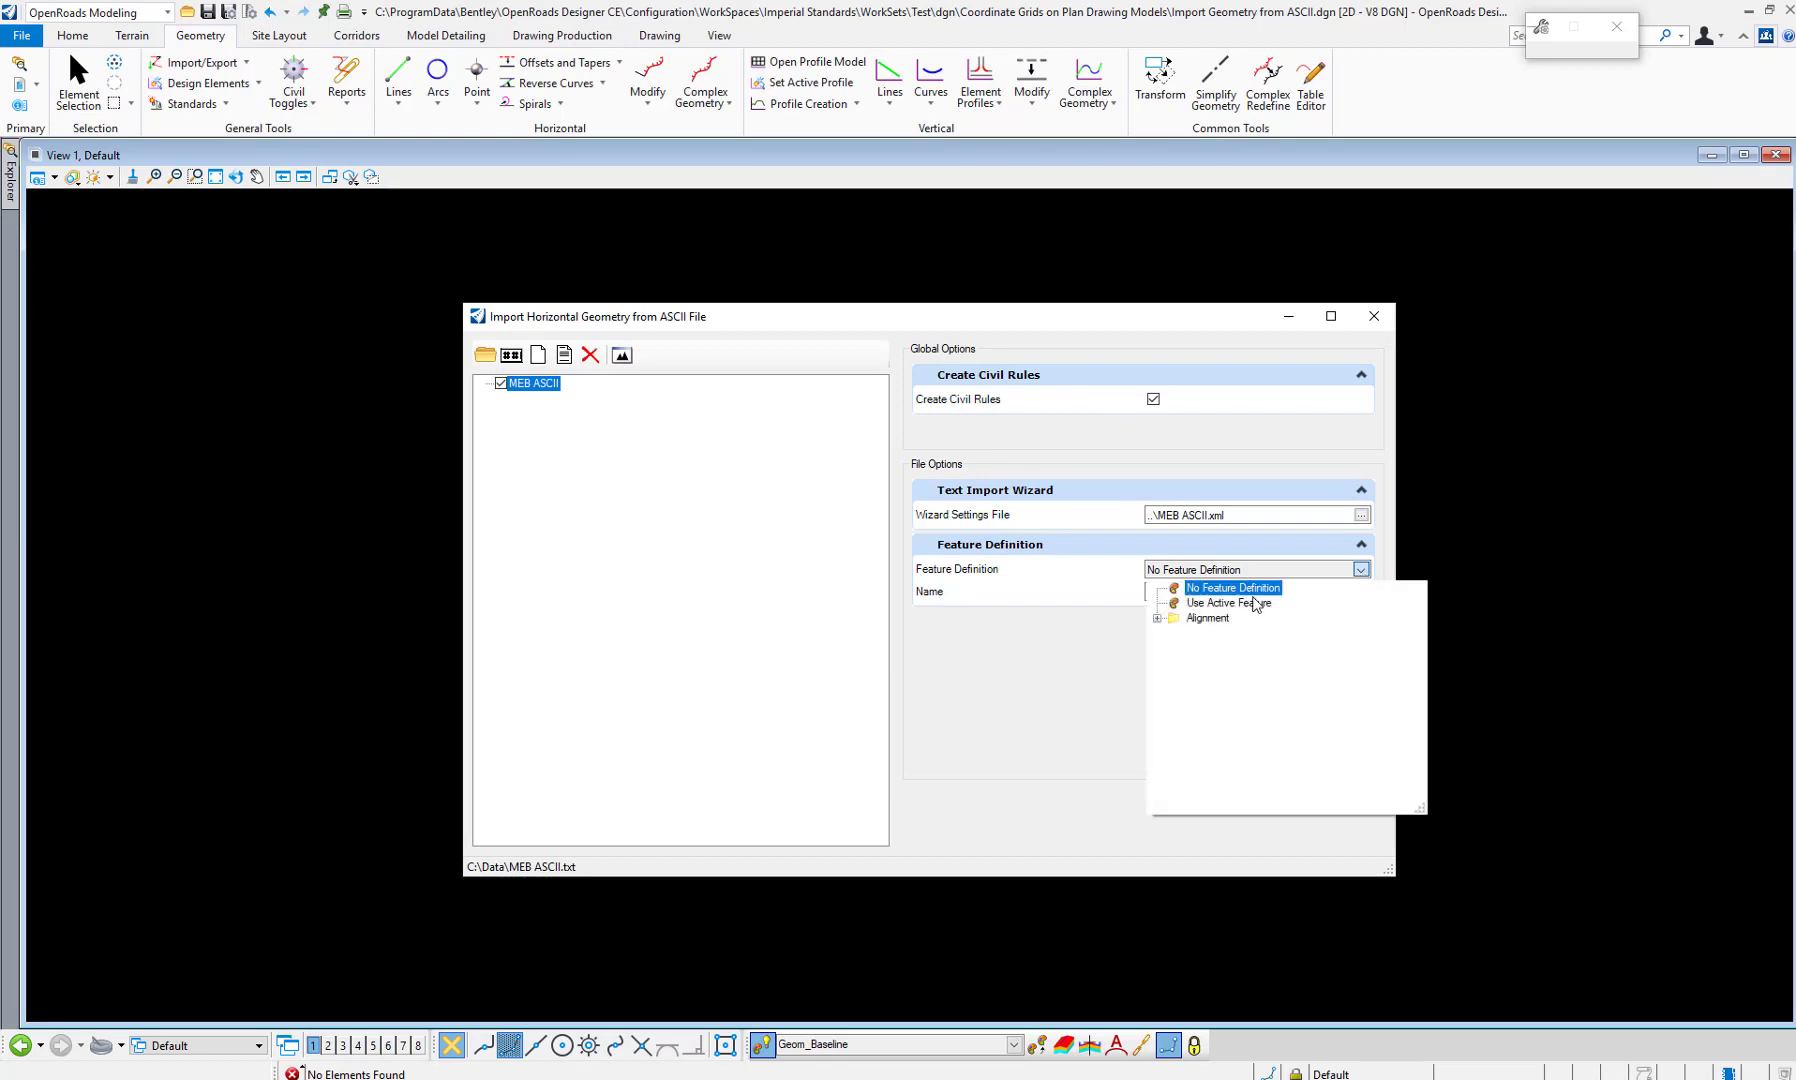
{"action": "left_click", "coordinate": [1158, 619]}
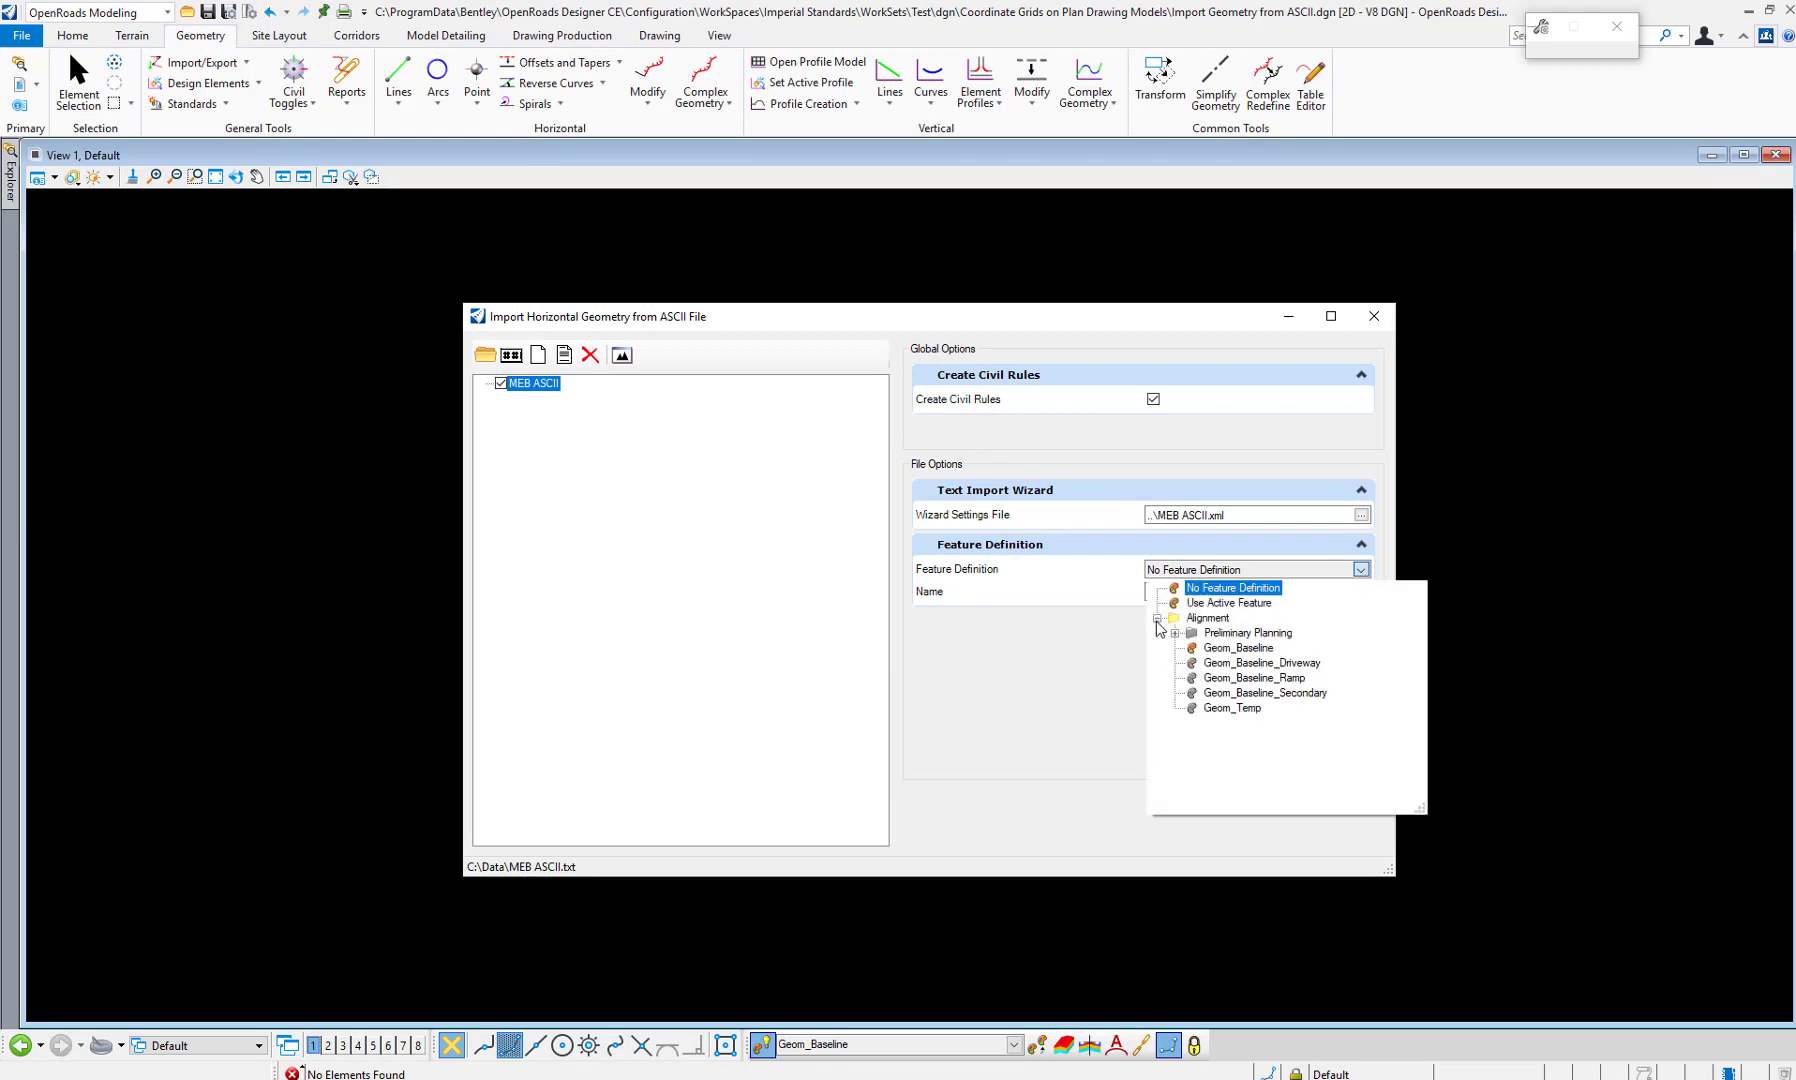
{"action": "left_click", "coordinate": [1218, 654]}
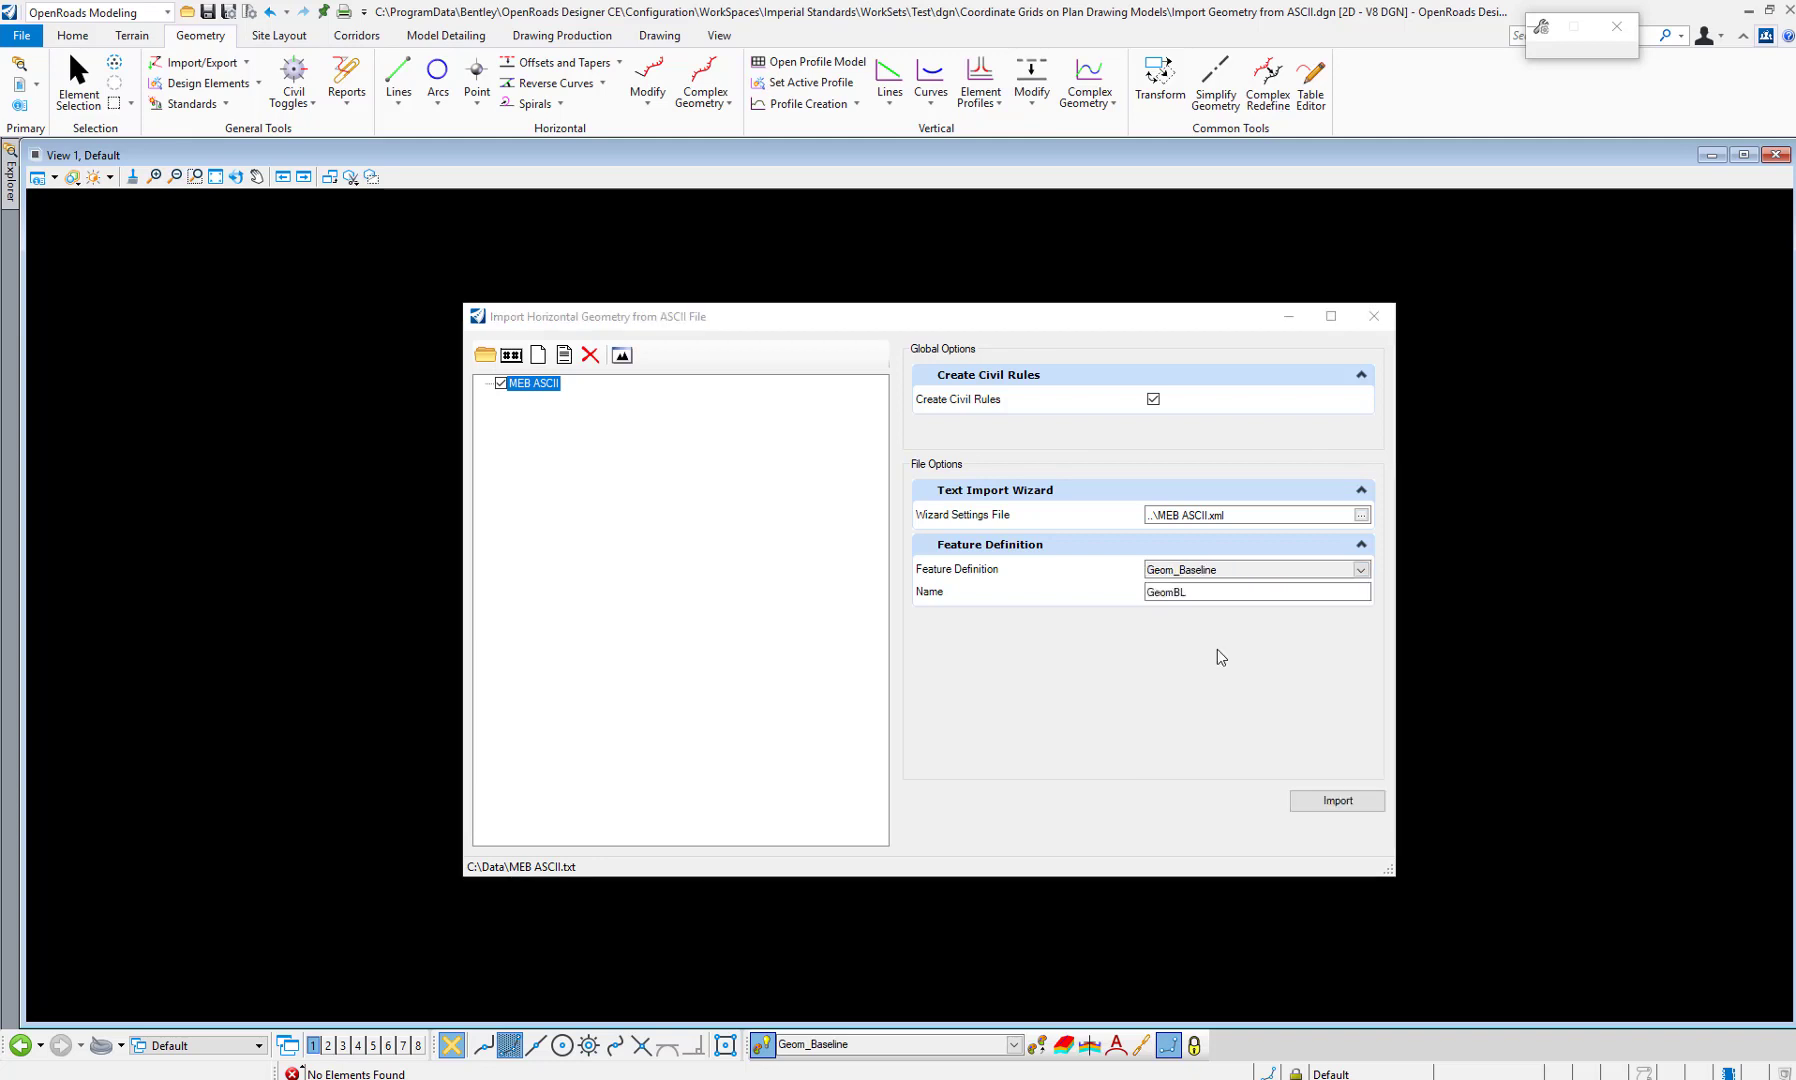
{"action": "left_click_drag", "start_coordinate": [1190, 595], "coordinate": [1122, 589]}
{"action": "type", "text": "Baseline Rd"}
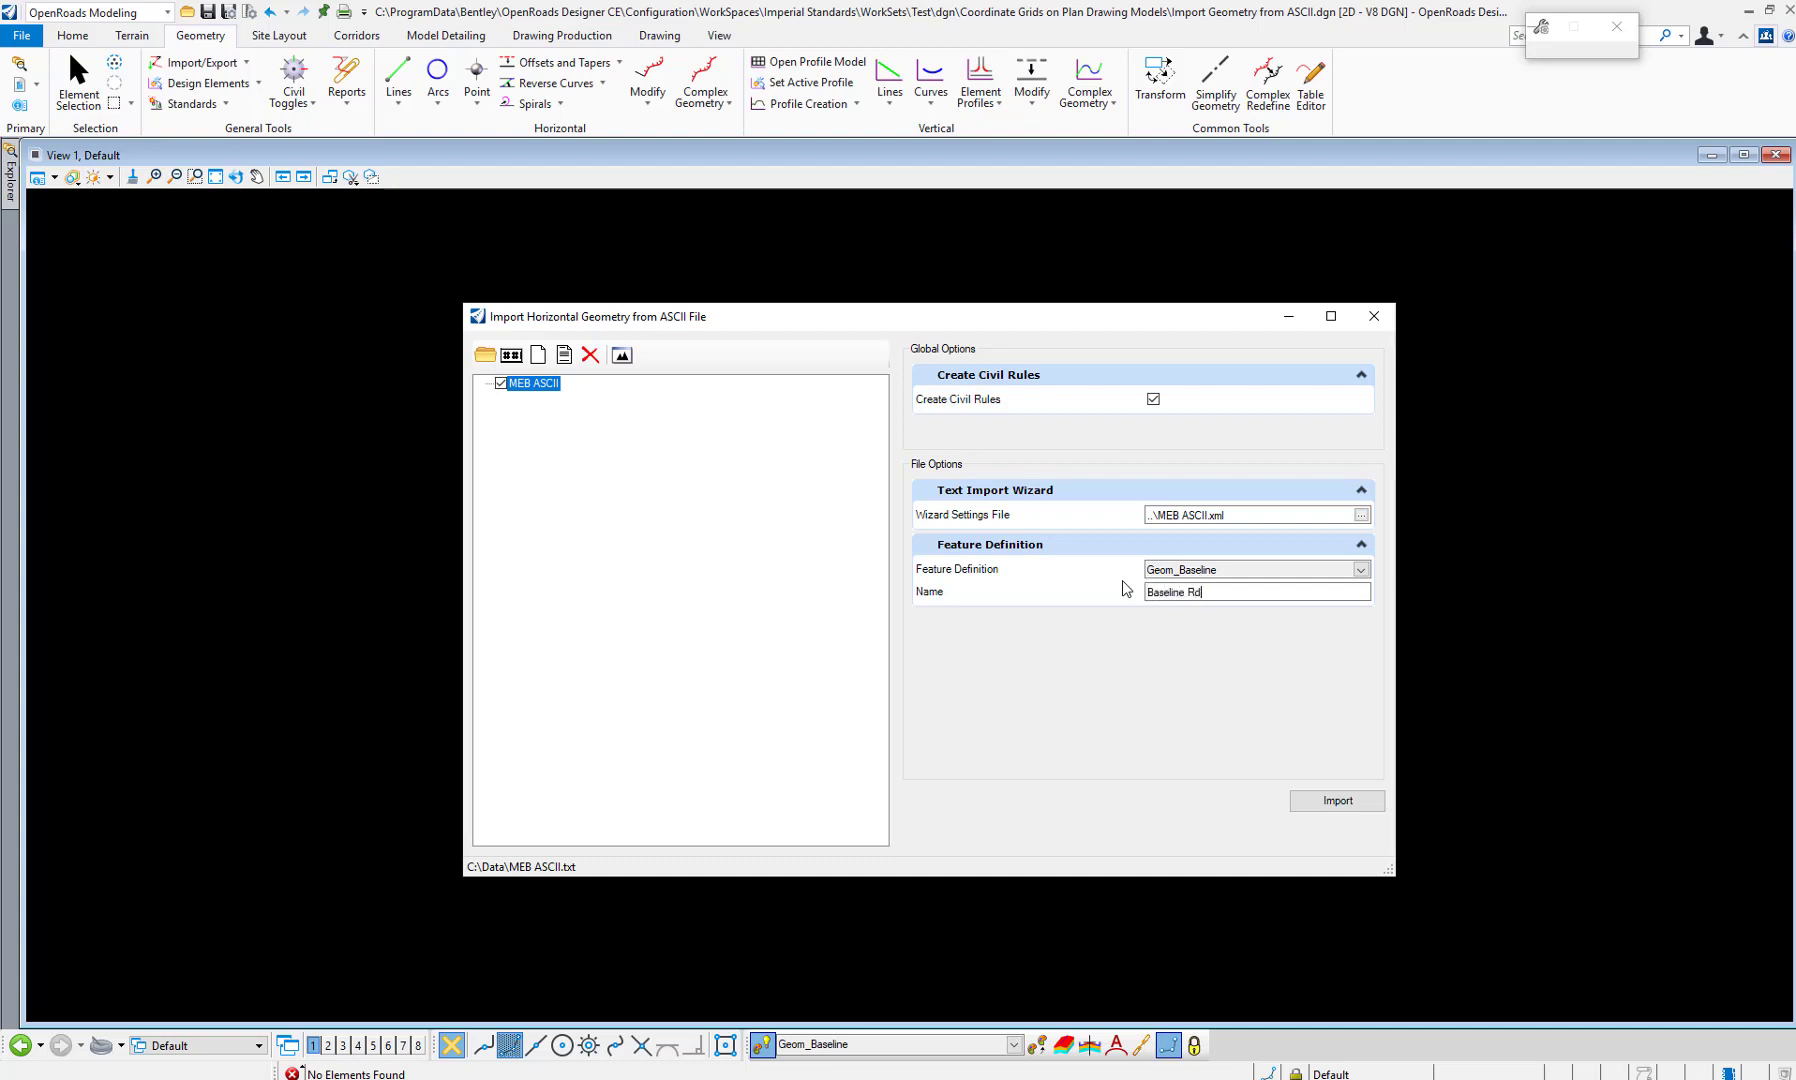
{"action": "left_click", "coordinate": [1218, 592]}
{"action": "left_click", "coordinate": [1323, 802]}
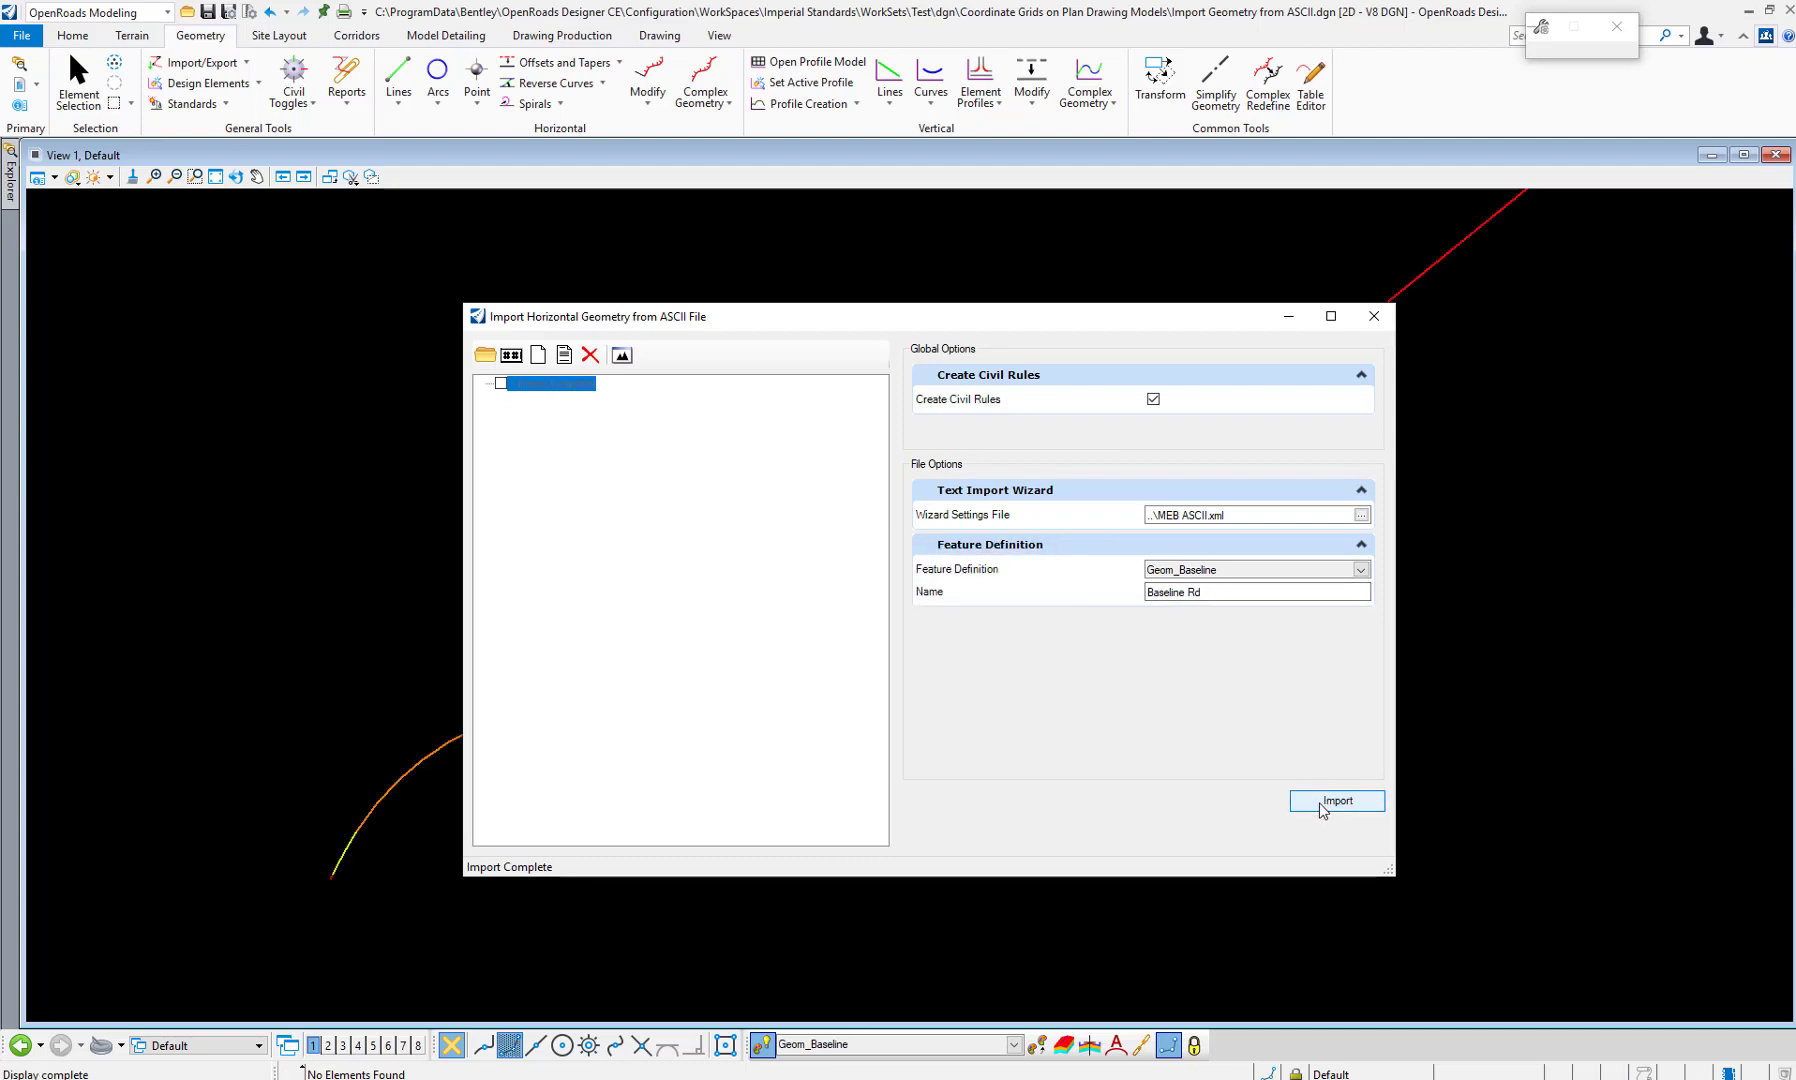
- Close the import dialog, fit the view, and select Baseline Rd to show its annotations
{"action": "left_click", "coordinate": [1374, 318]}
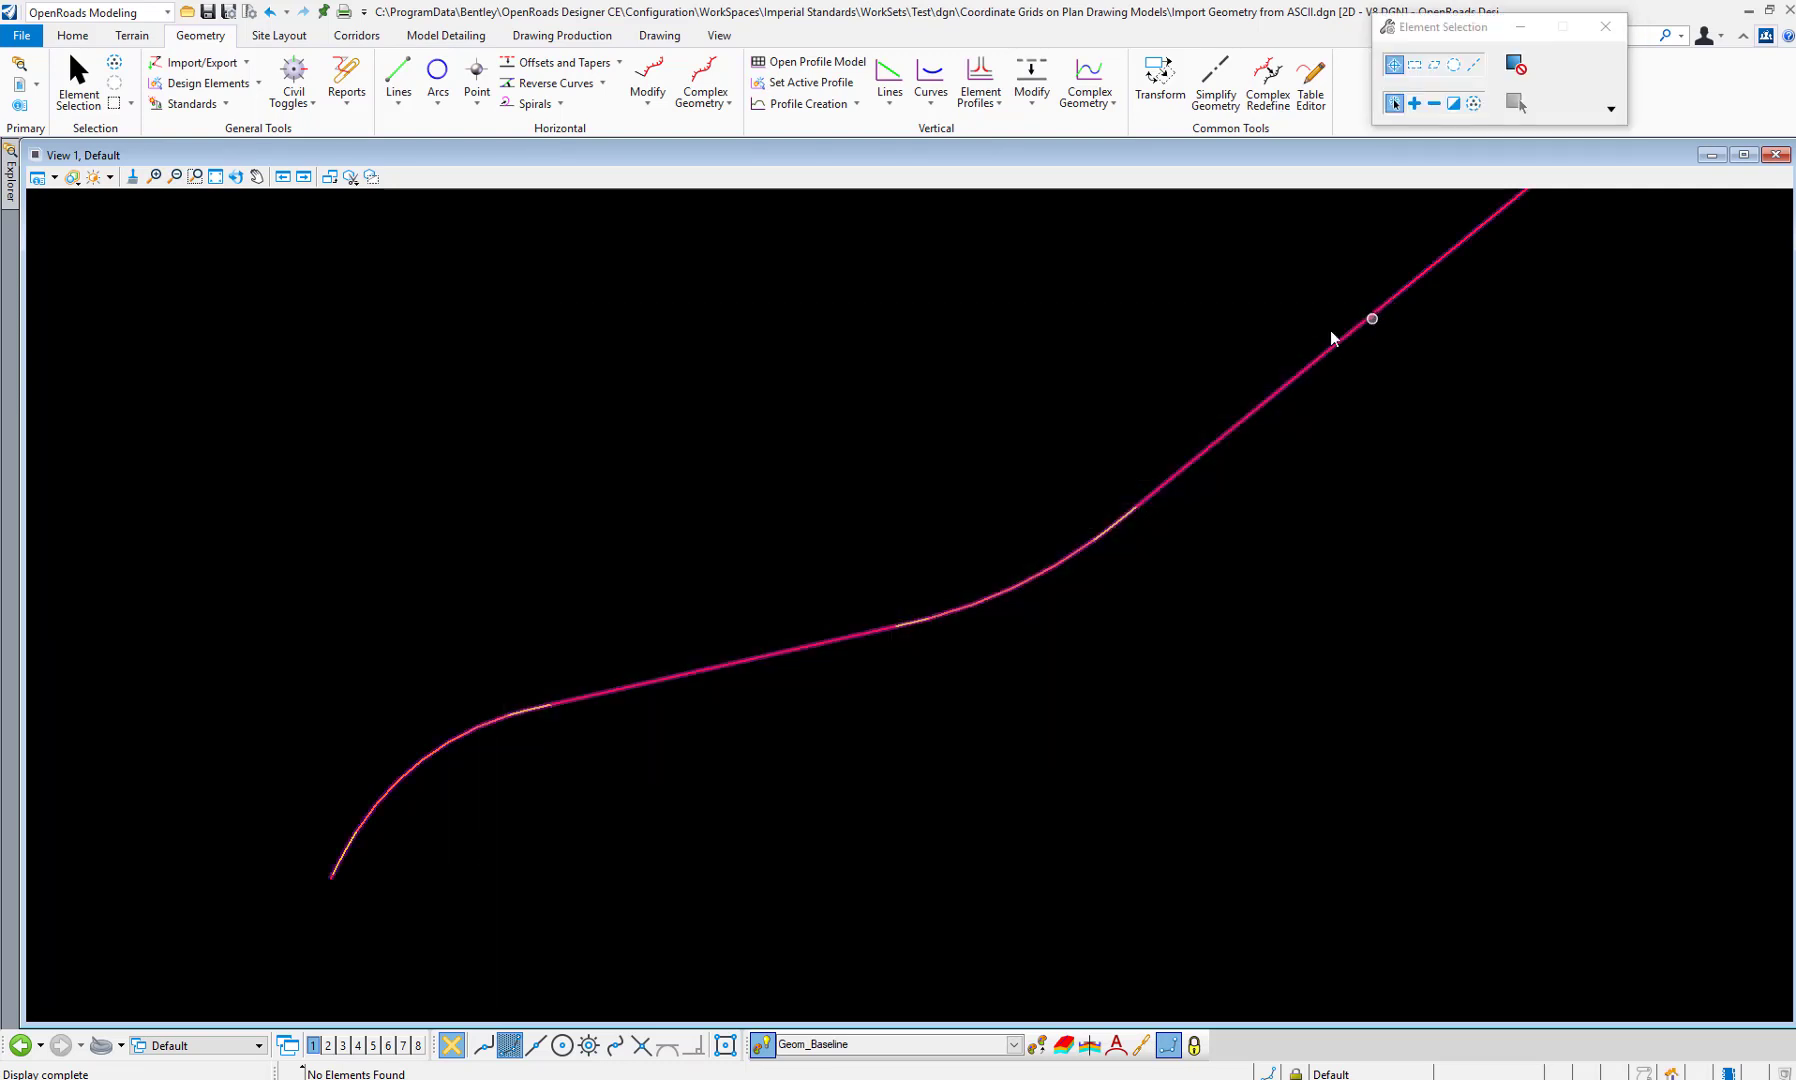
{"action": "left_click", "coordinate": [213, 178]}
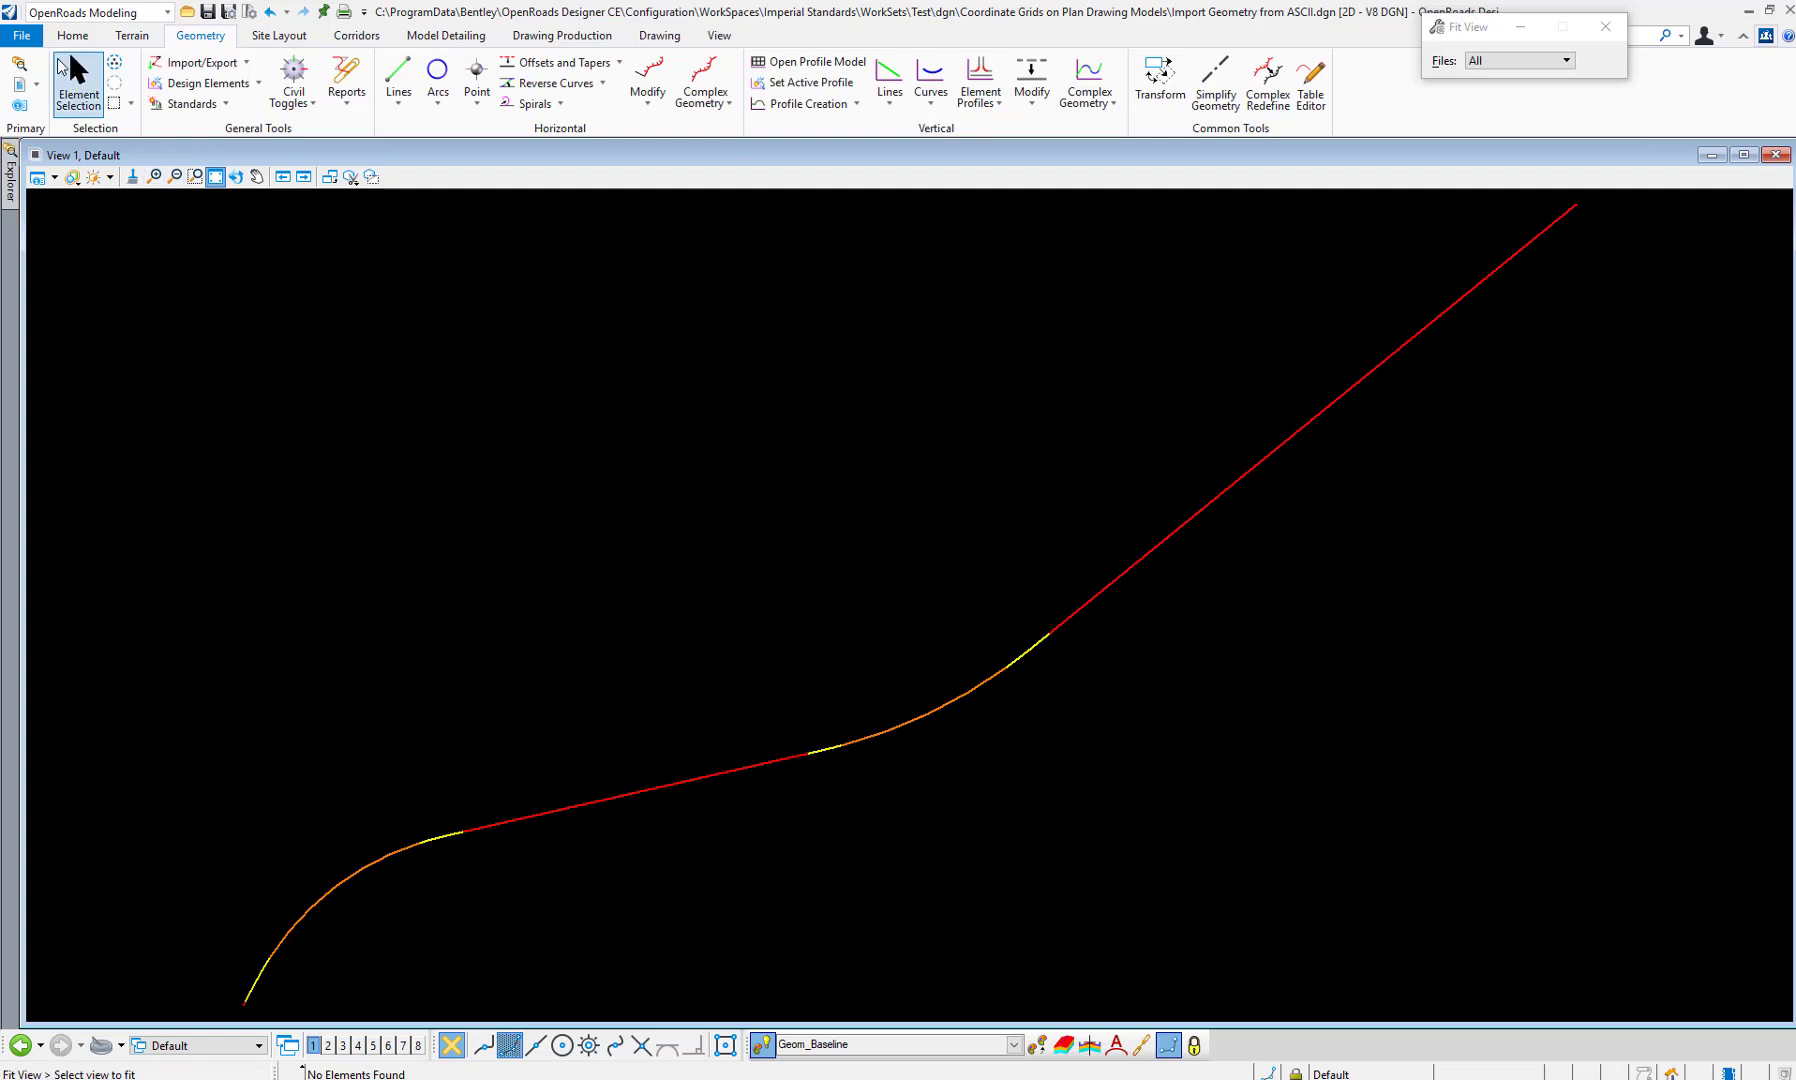
{"action": "left_click", "coordinate": [77, 81]}
{"action": "left_click", "coordinate": [557, 815]}
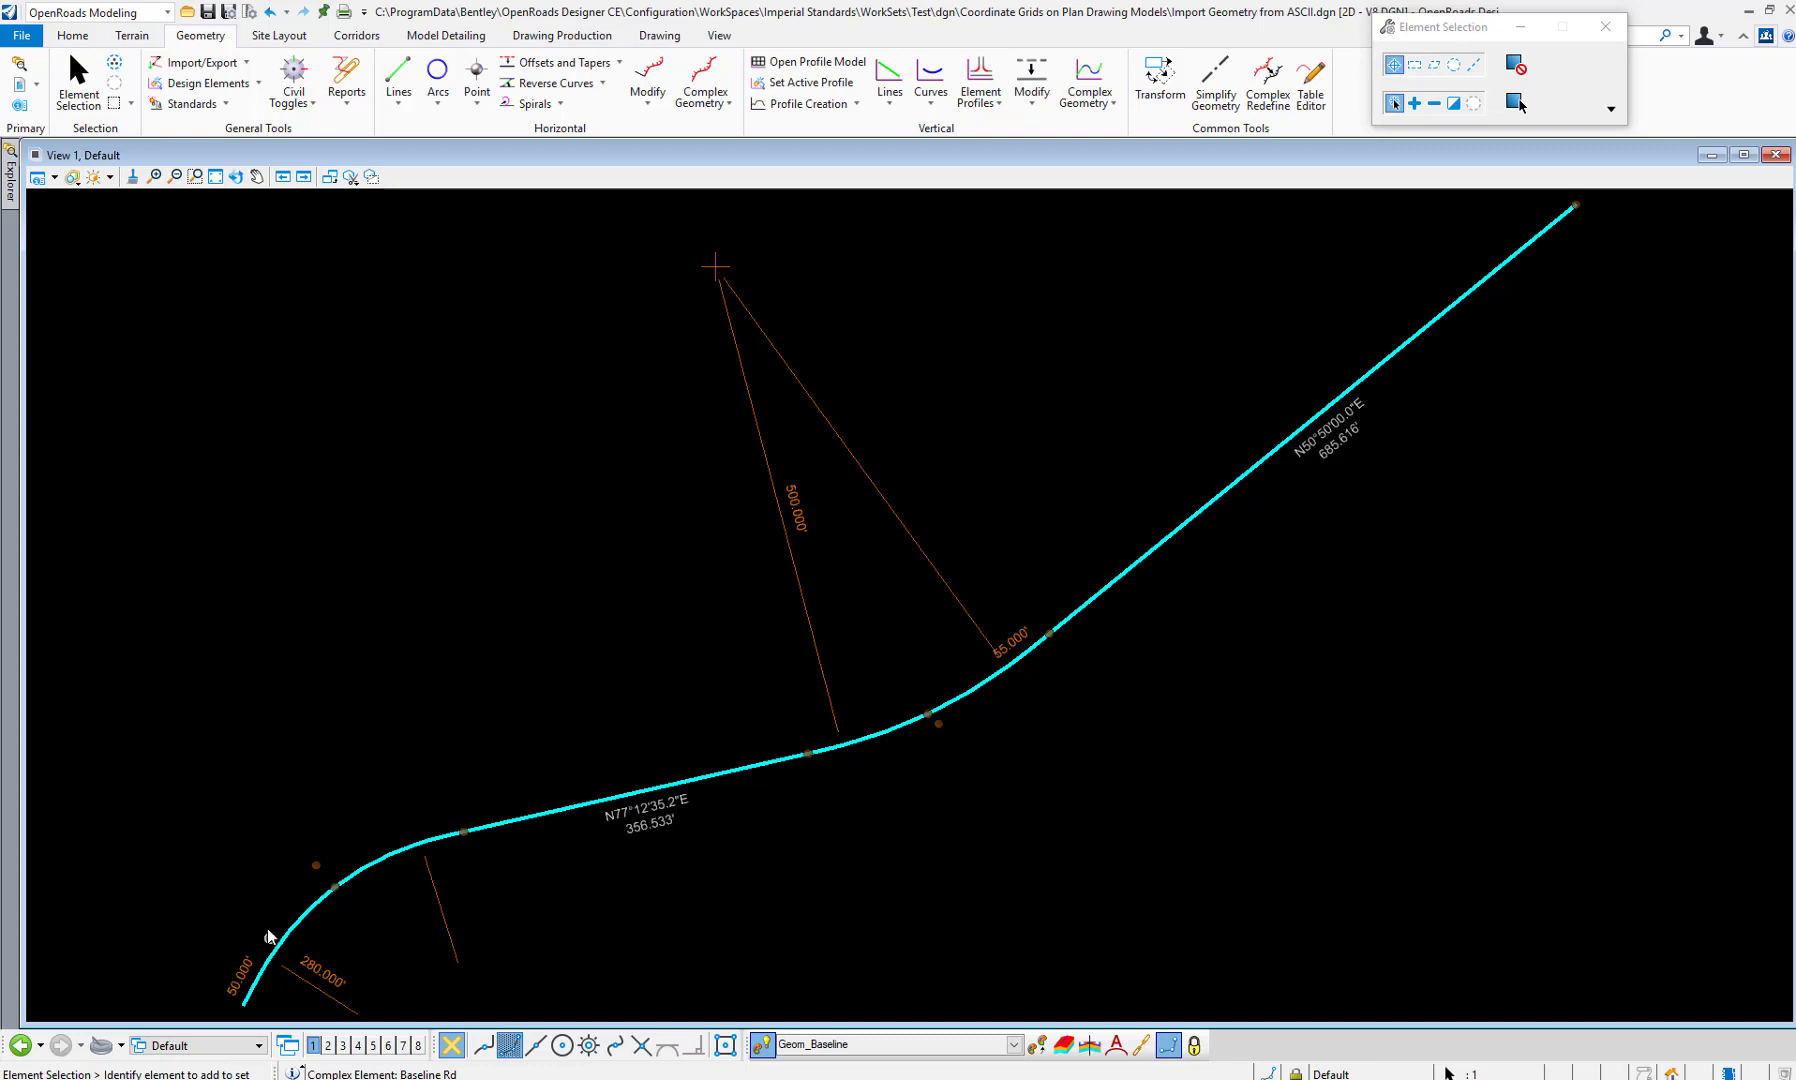
{"action": "scroll", "coordinate": [377, 902], "scroll_direction": "up", "scroll_amount": 2}
{"action": "scroll", "coordinate": [470, 785], "scroll_direction": "down", "scroll_amount": 2}
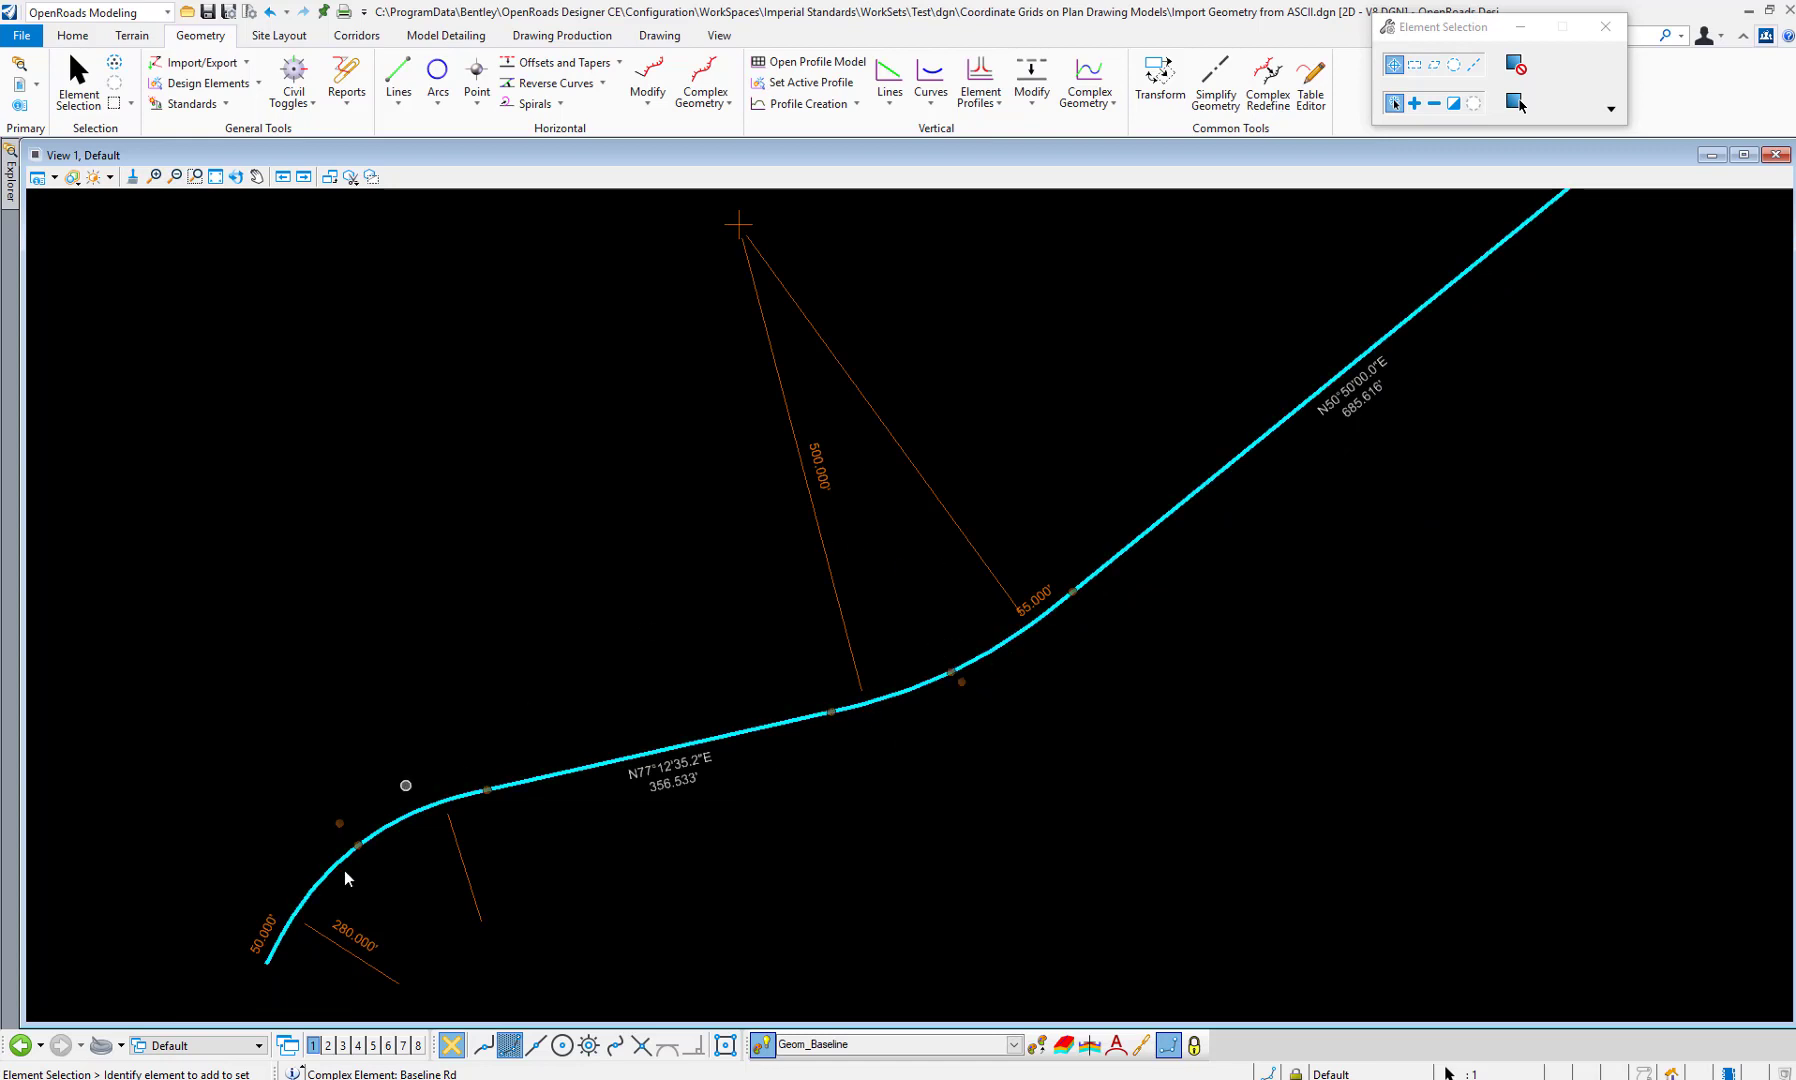
{"action": "scroll", "coordinate": [439, 874], "scroll_direction": "down", "scroll_amount": 1}
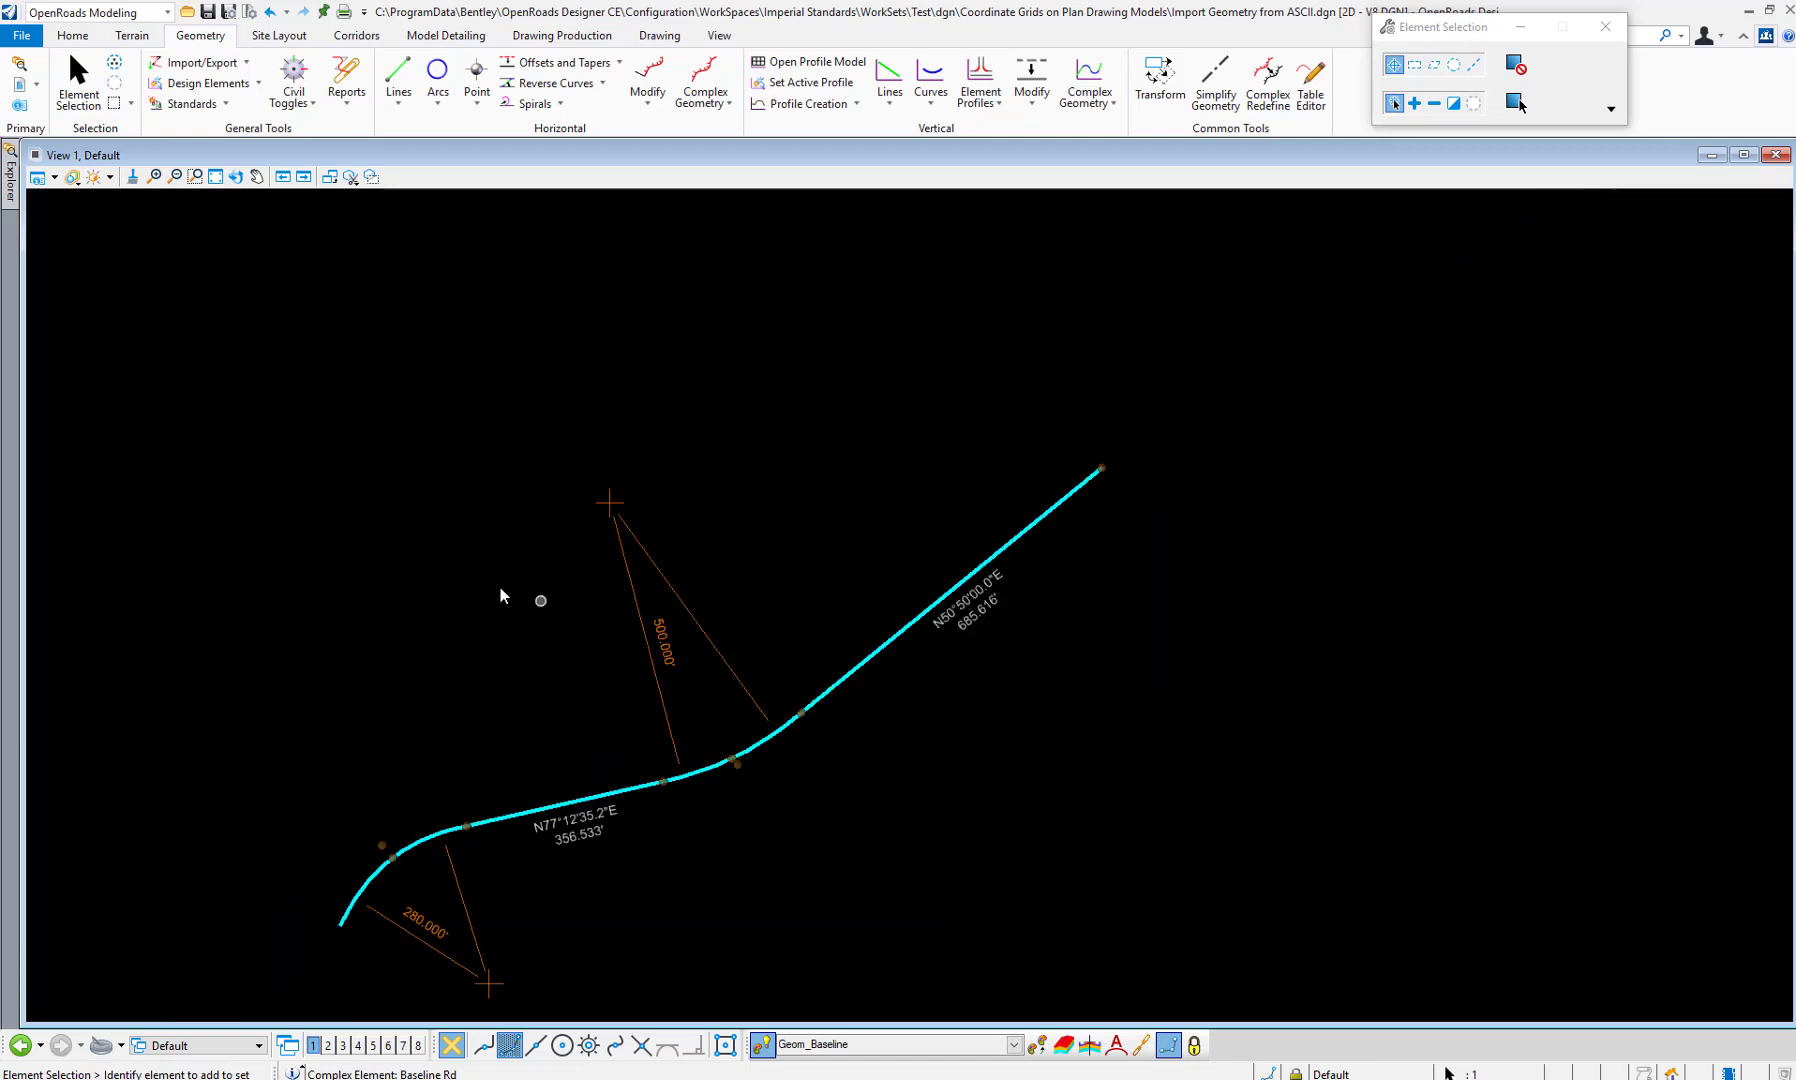